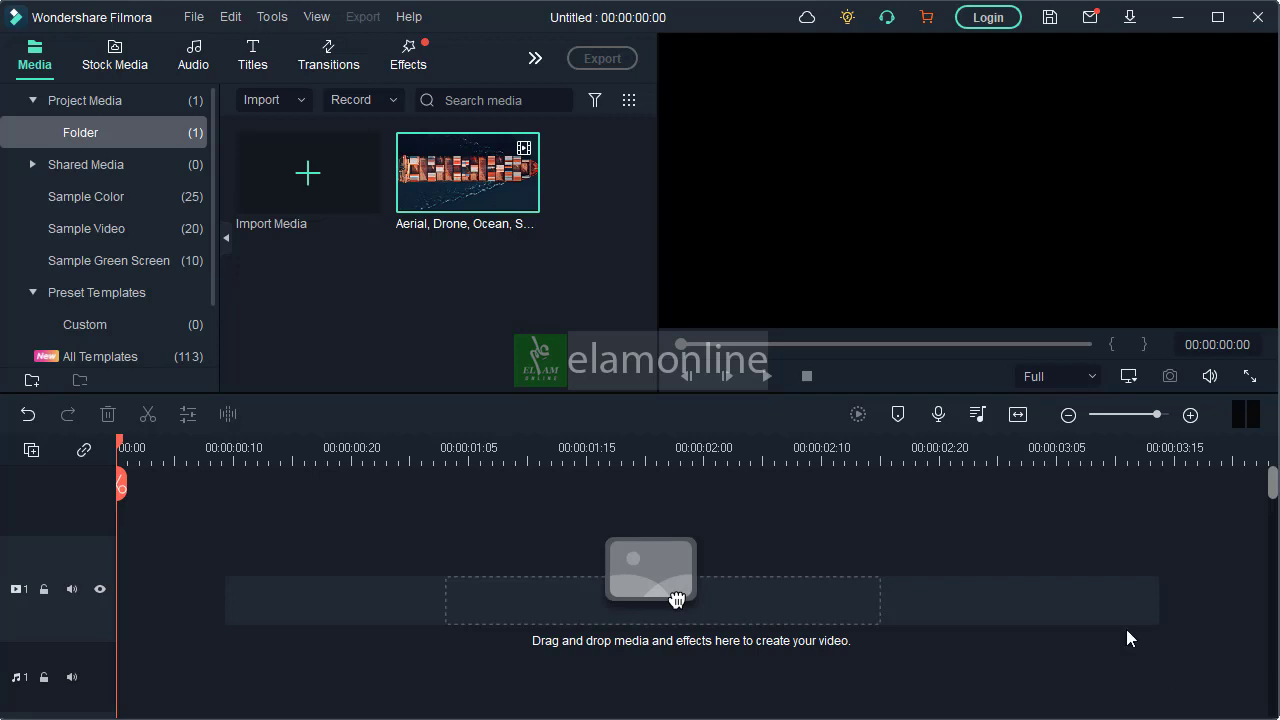
Place the imported Aerial, Drone, Ocean, Sea clip at the start of video track 1
drag(455, 178, 131, 589)
click(739, 408)
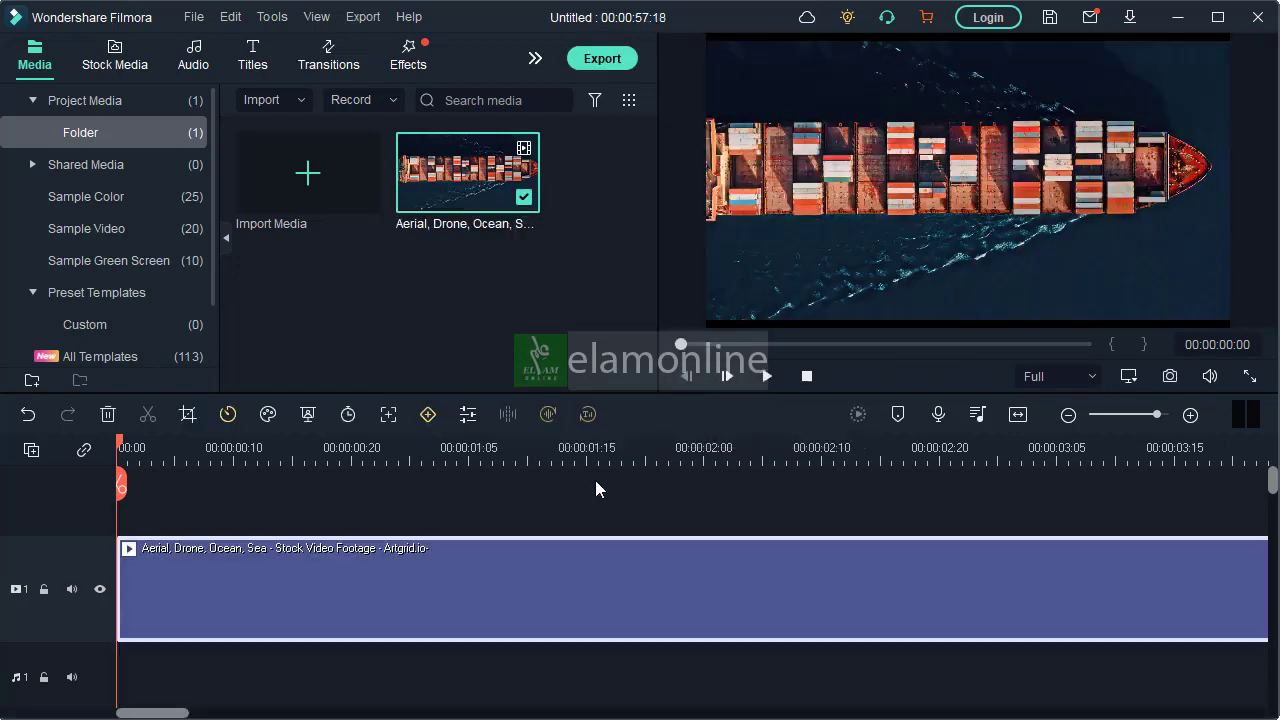
drag(618, 458, 267, 438)
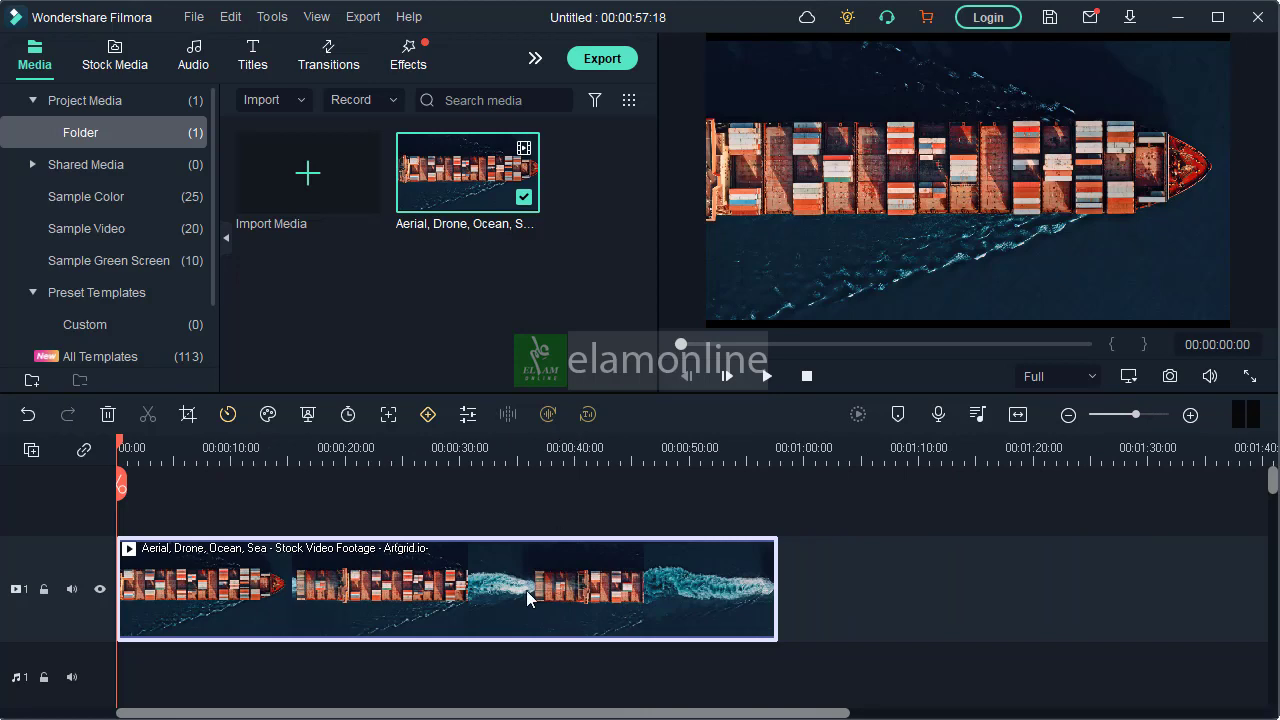
Crop the ship clip to a 16:9 ratio
click(187, 414)
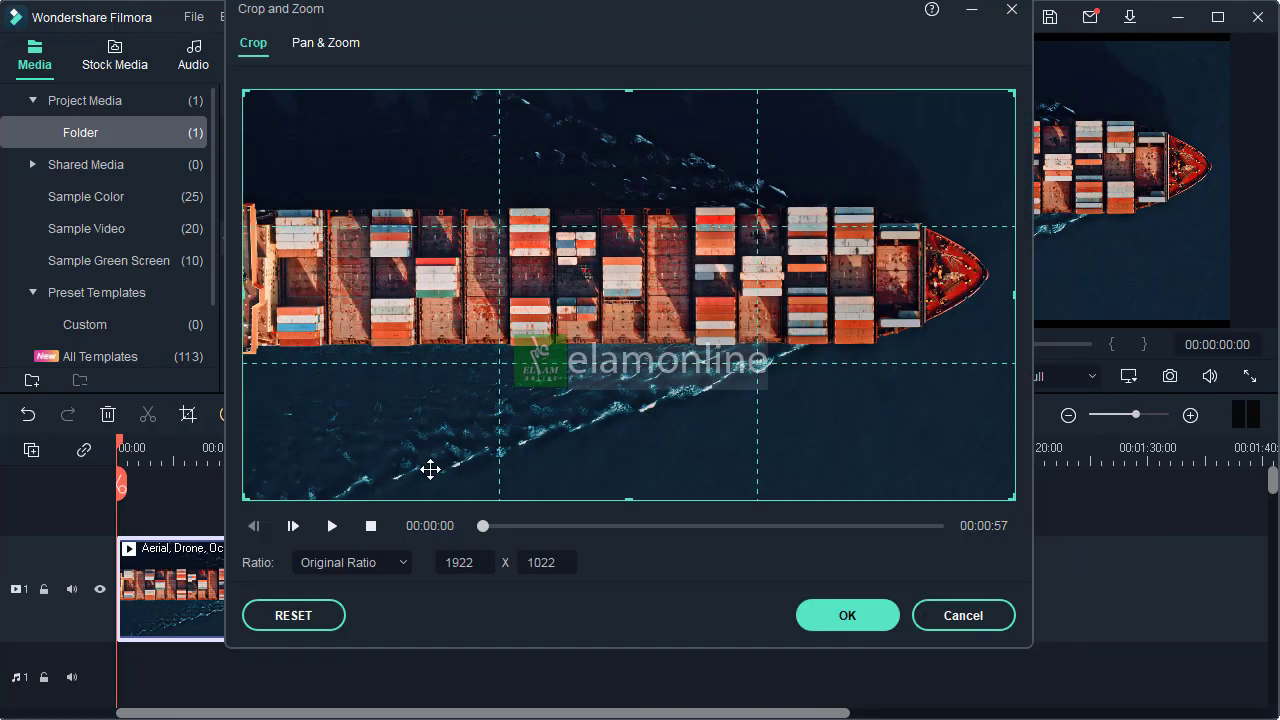
click(395, 566)
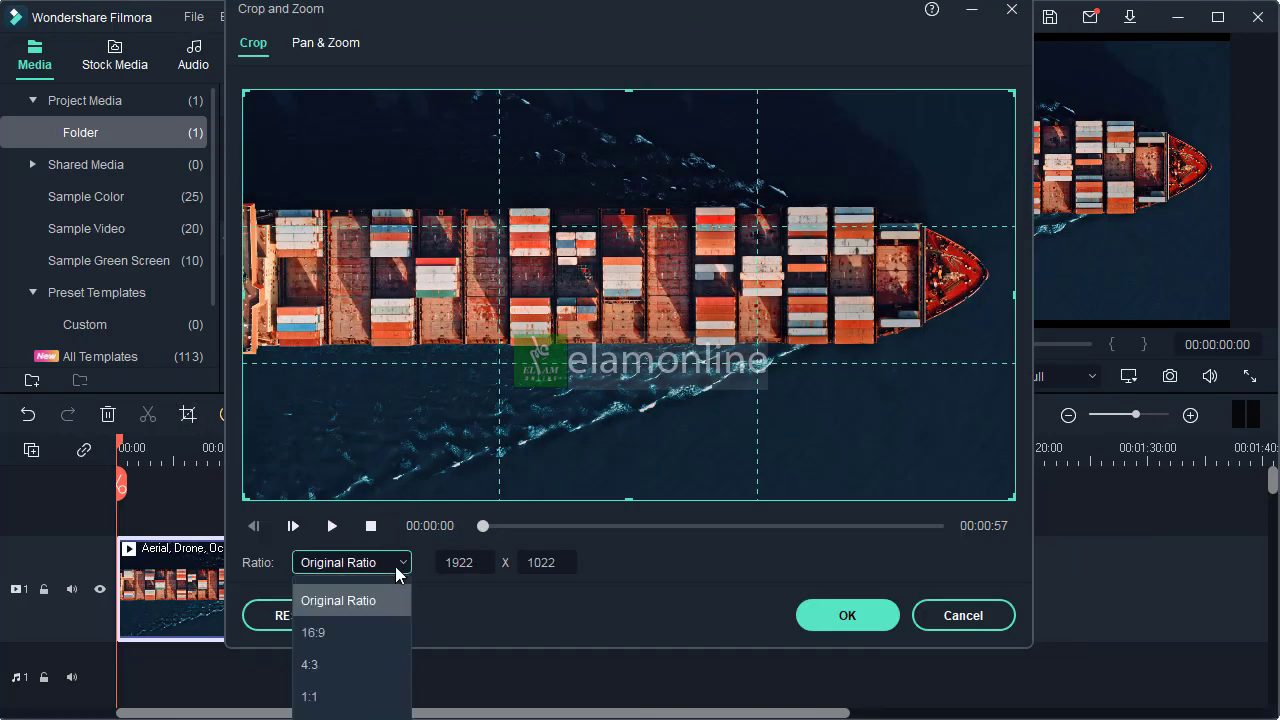
click(365, 630)
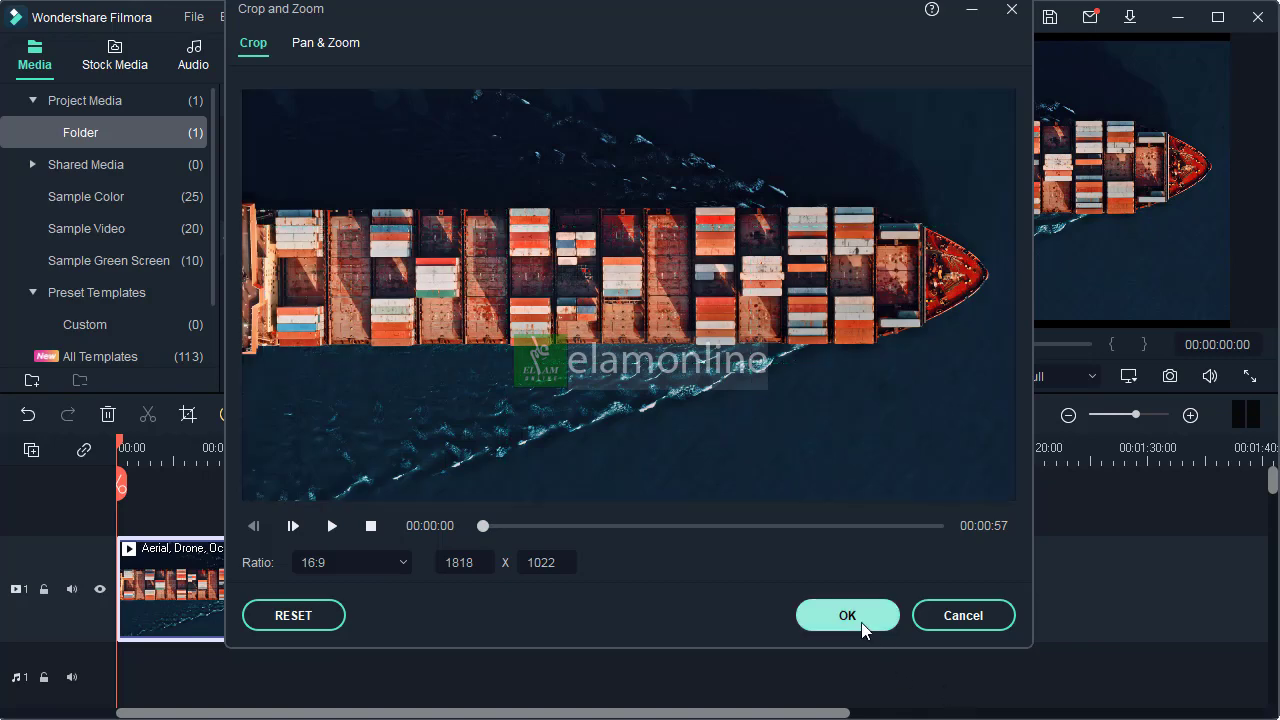
click(860, 621)
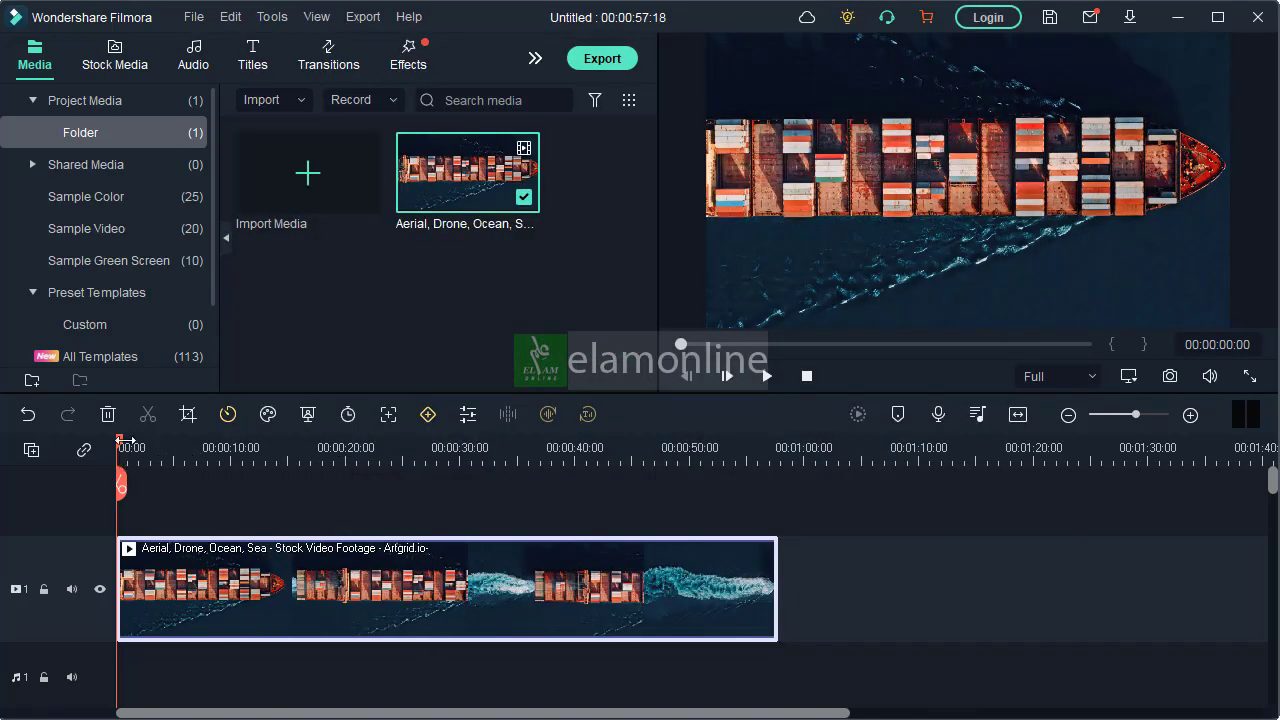
Add the Default Title from the Recommended titles above the ship clip, at the start of the timeline
drag(122, 448, 358, 517)
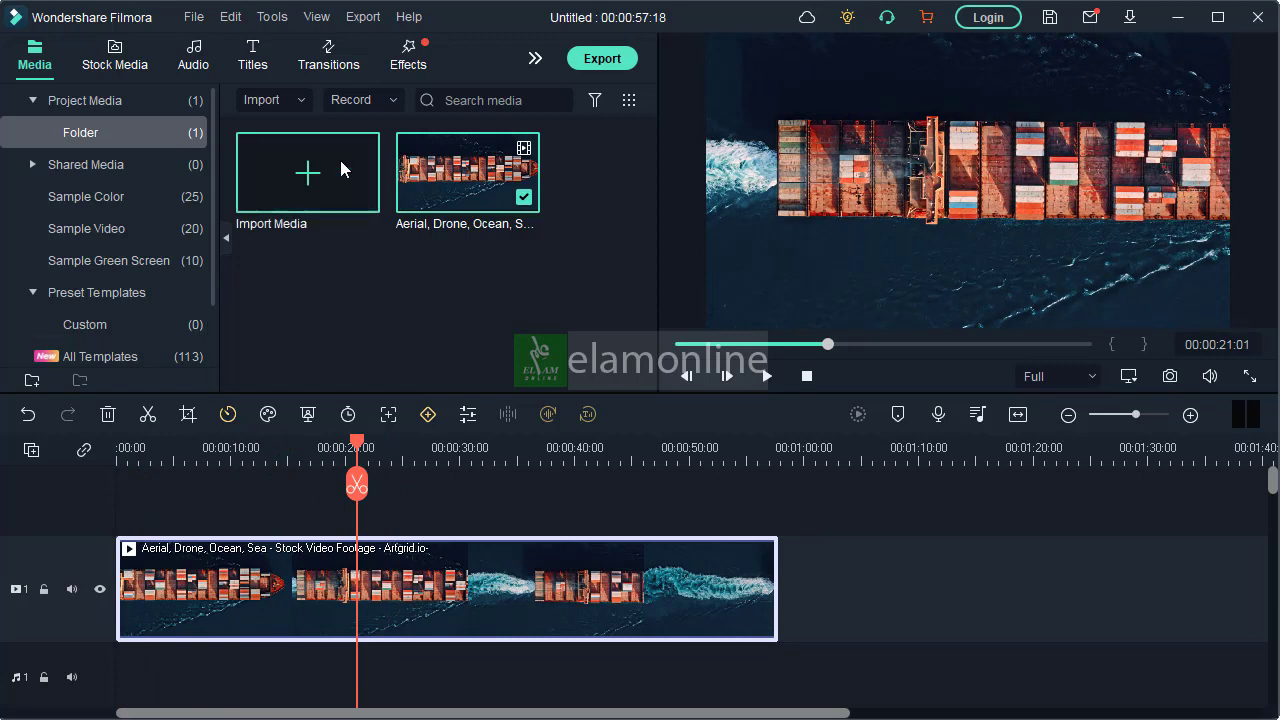
click(256, 56)
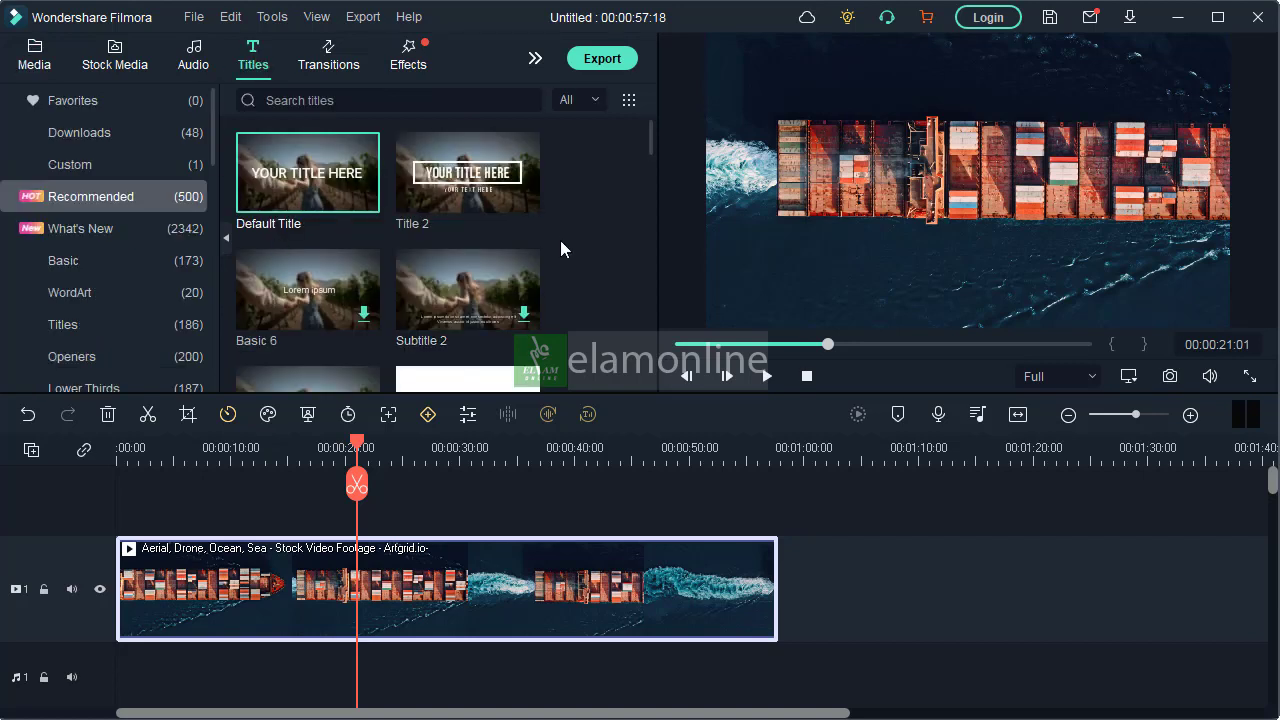
drag(649, 142, 628, 273)
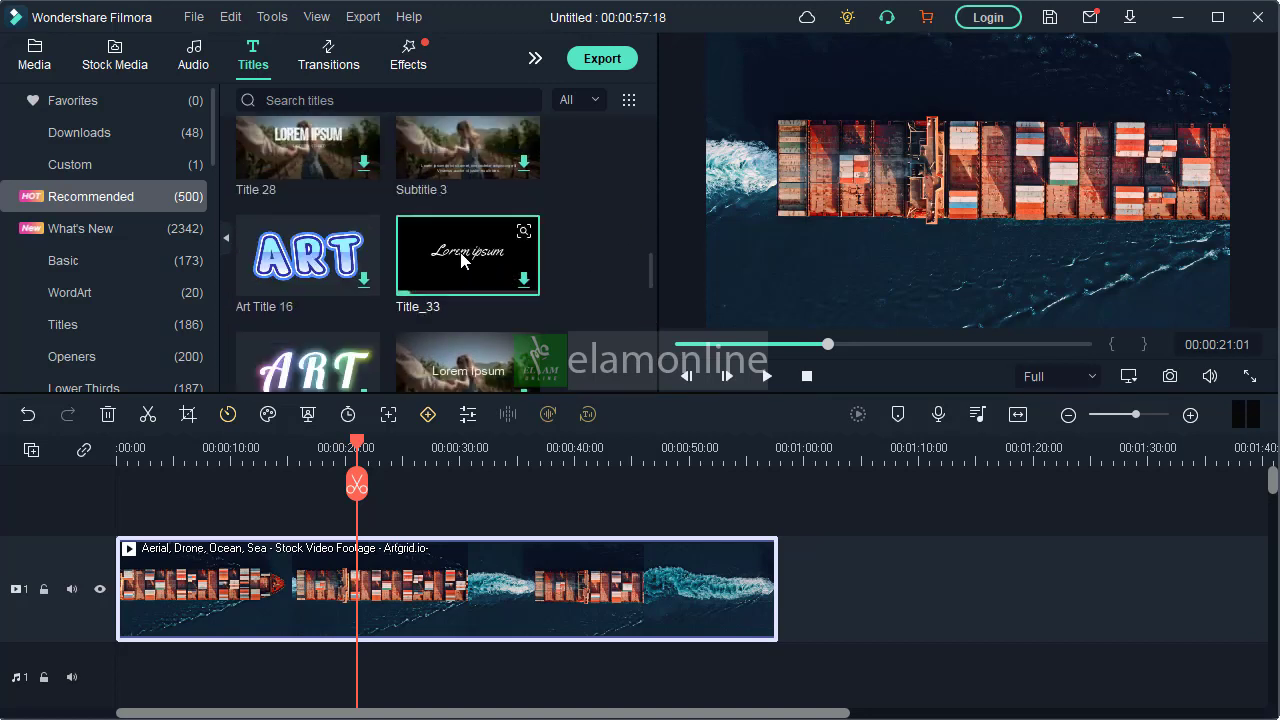
drag(650, 277, 650, 107)
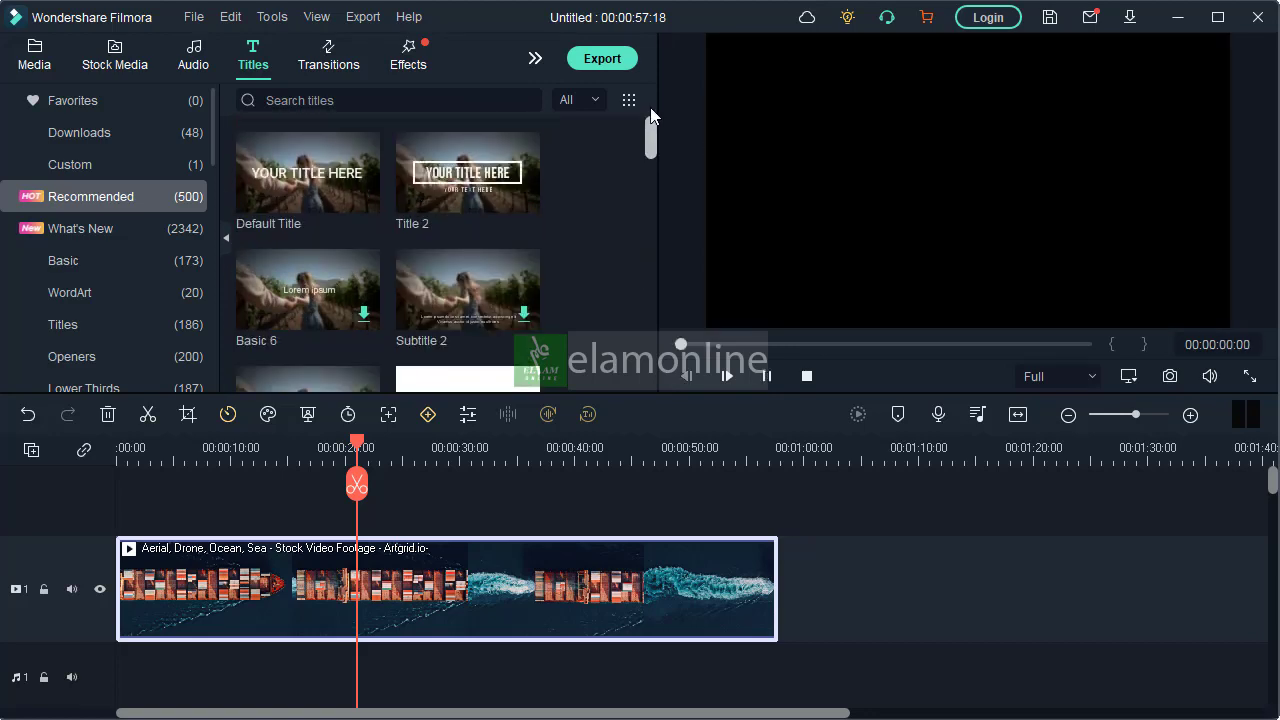
drag(312, 178, 130, 580)
Extend the end of the Default Title clip to about 14 seconds on the timeline
click(137, 452)
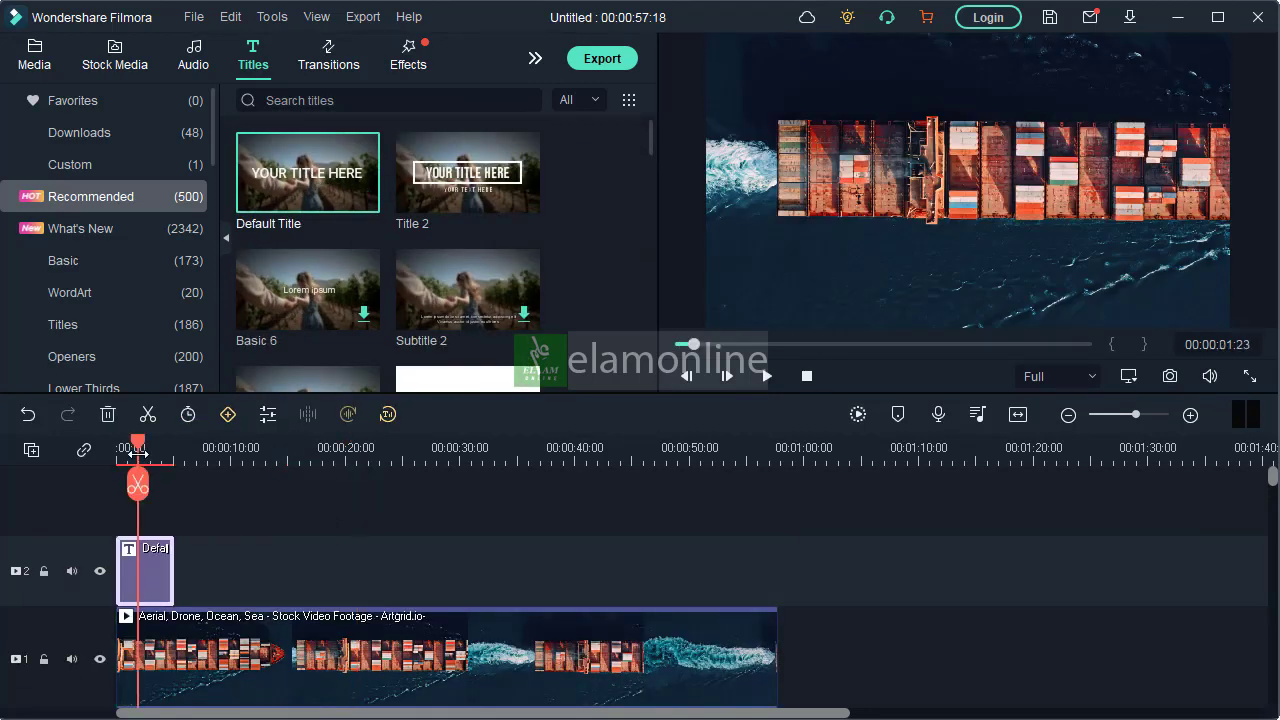
scroll(265, 453, up, 2)
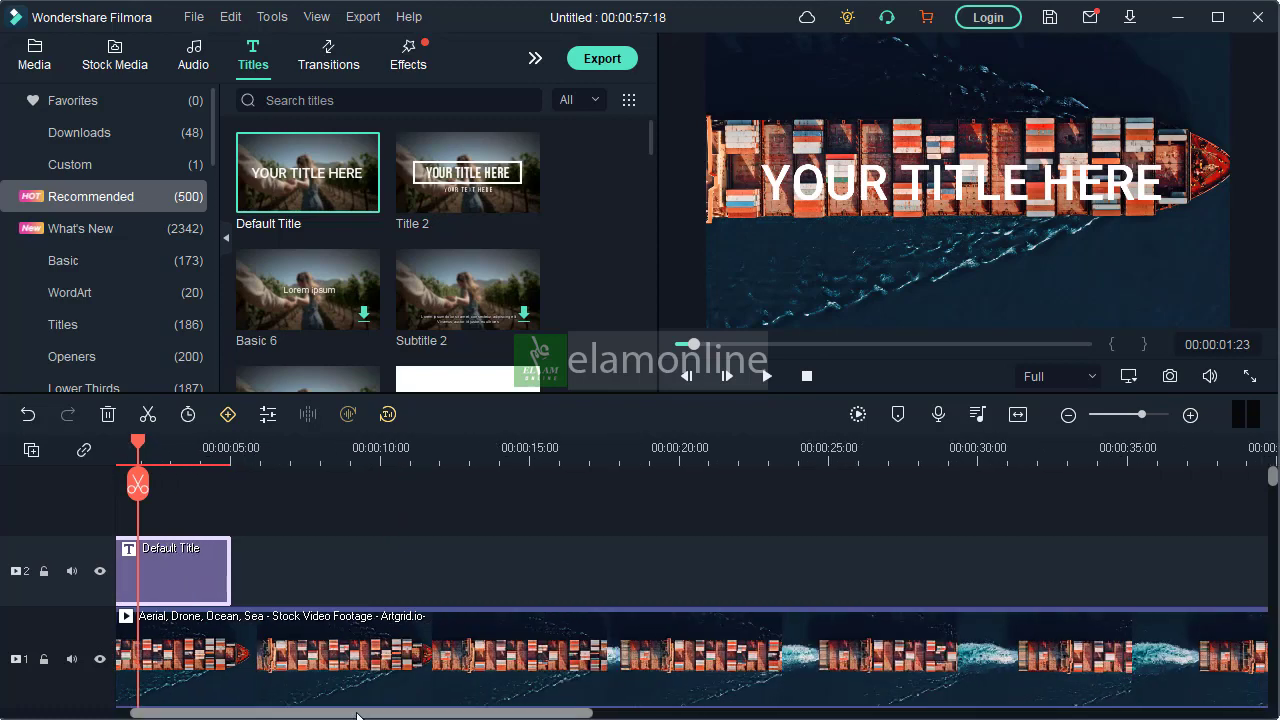
drag(357, 714, 316, 712)
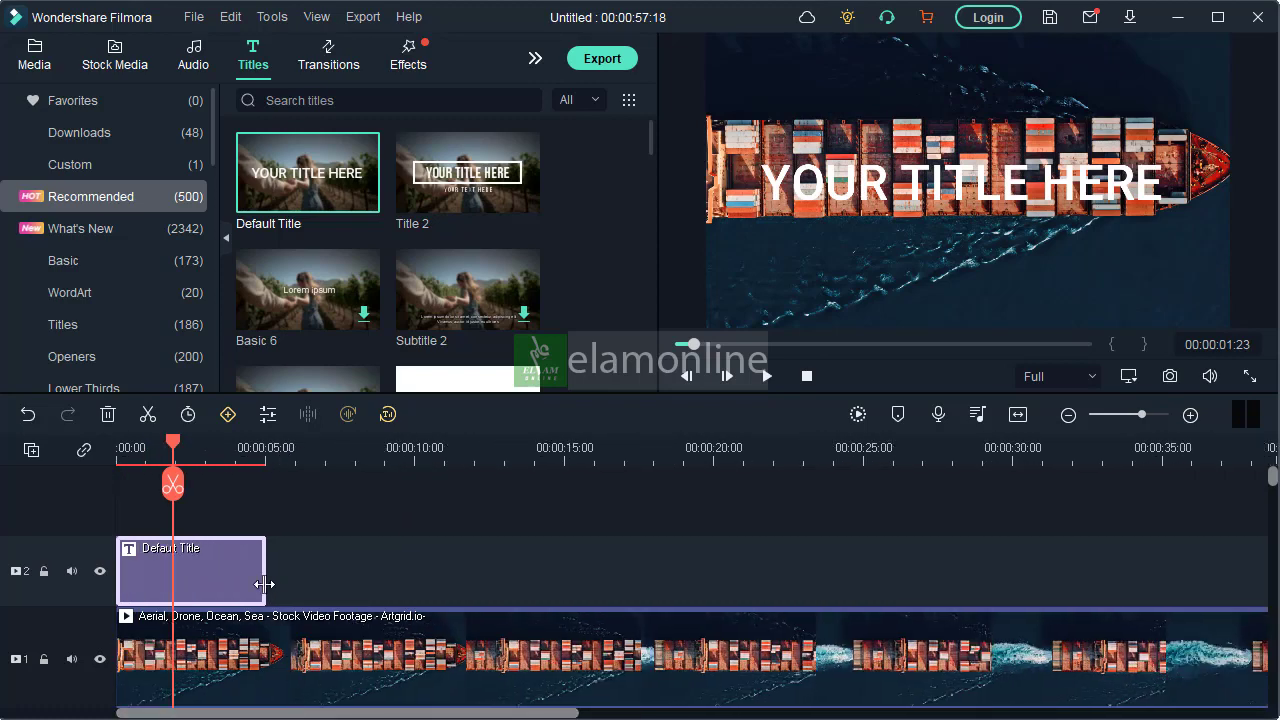
drag(266, 588, 525, 584)
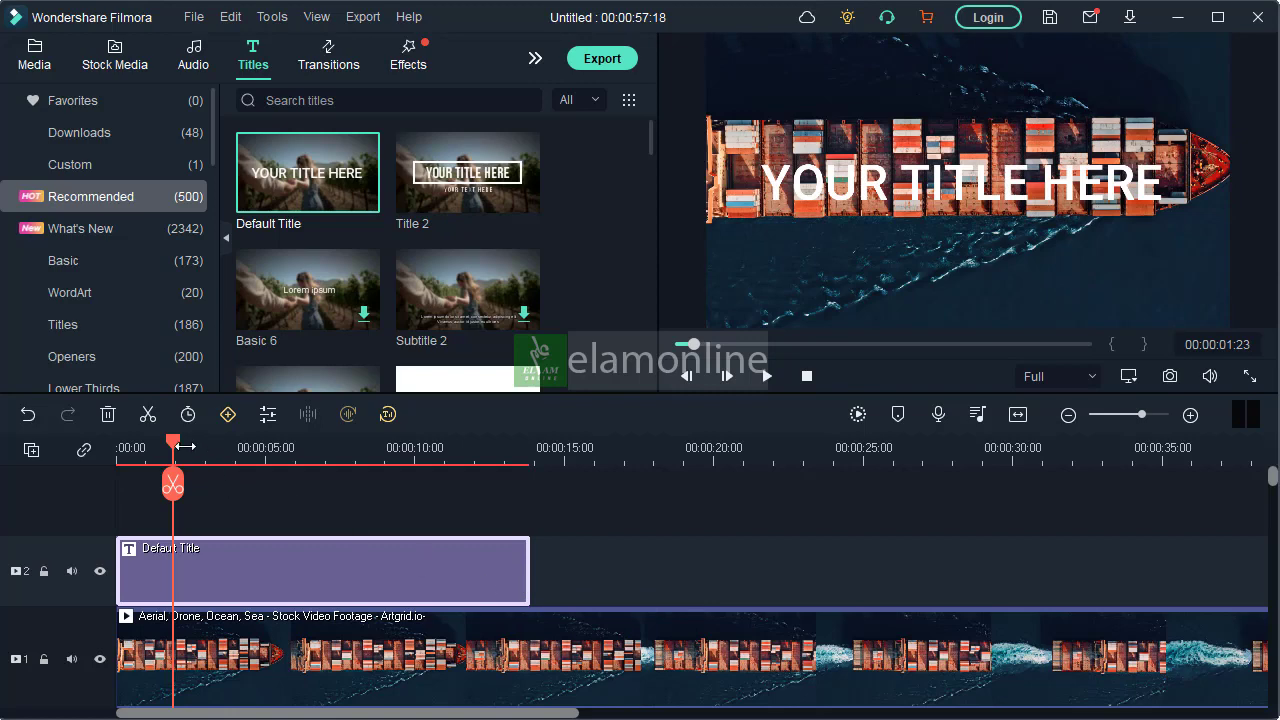
Replace the title's placeholder text with "Elamonline" and shift it slightly lower over the ship
drag(175, 451, 289, 450)
double_click(369, 570)
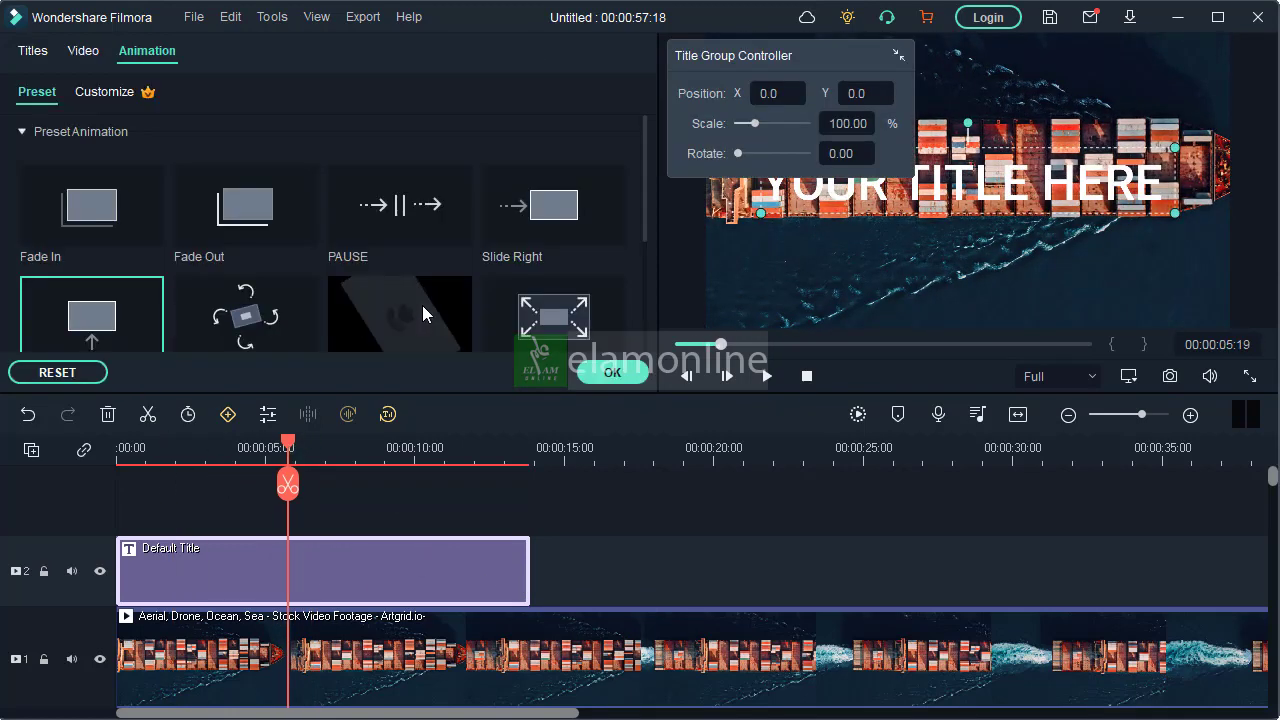
click(34, 51)
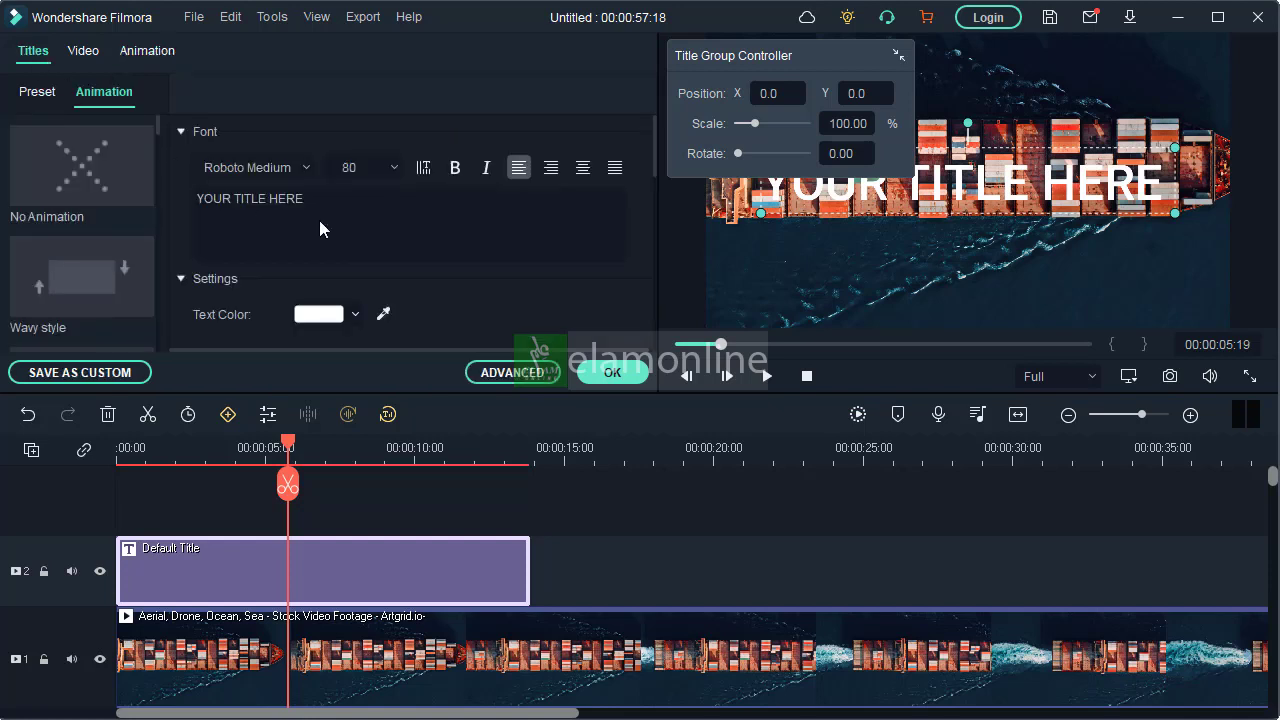
click(331, 204)
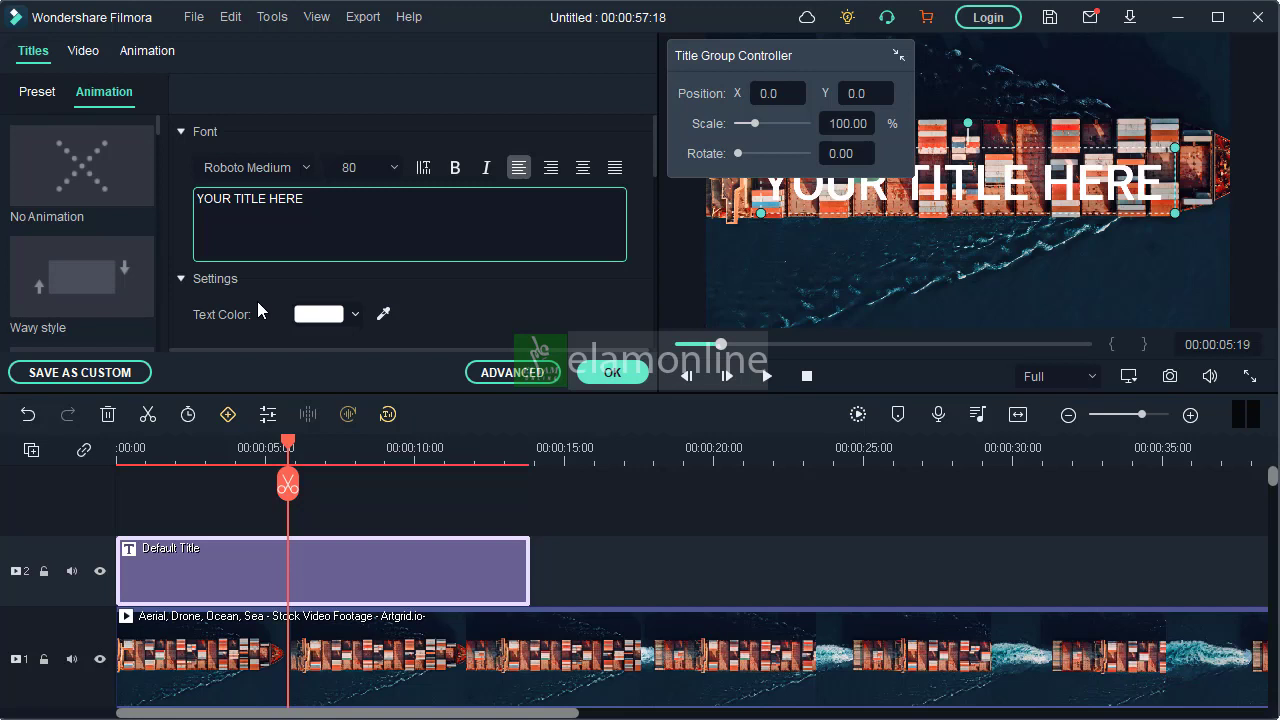
text(El)
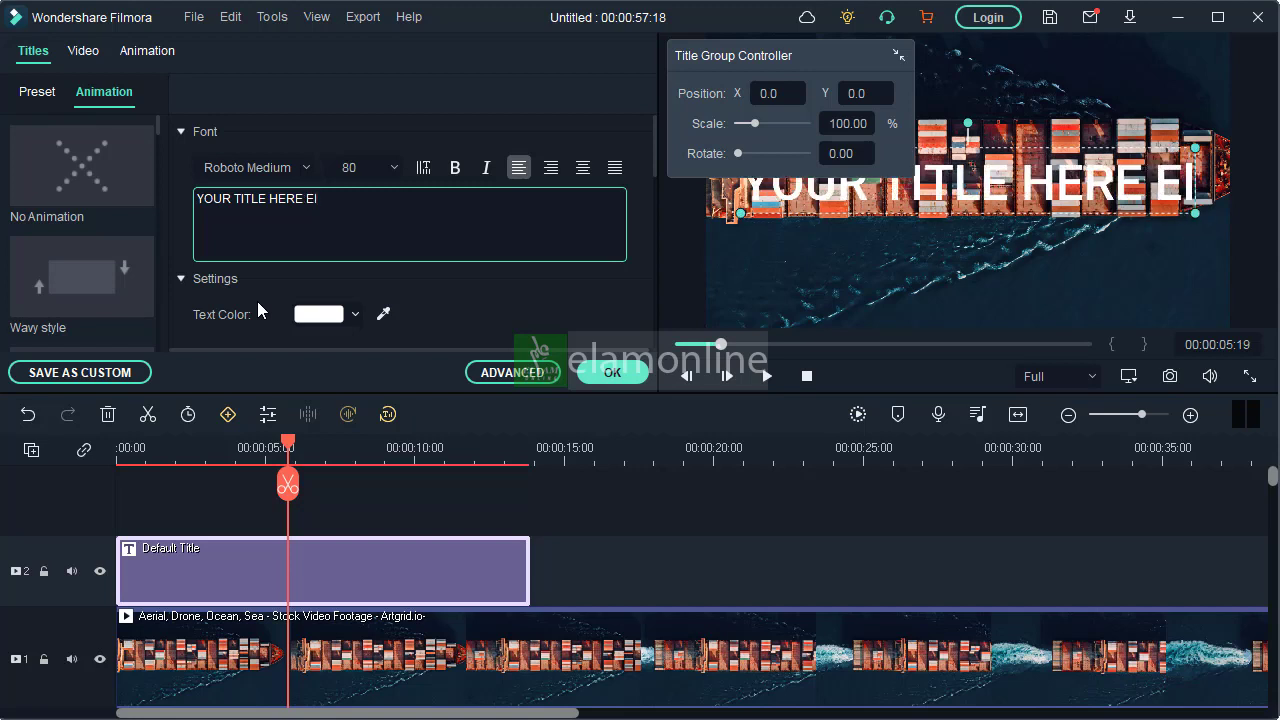
text(amonline)
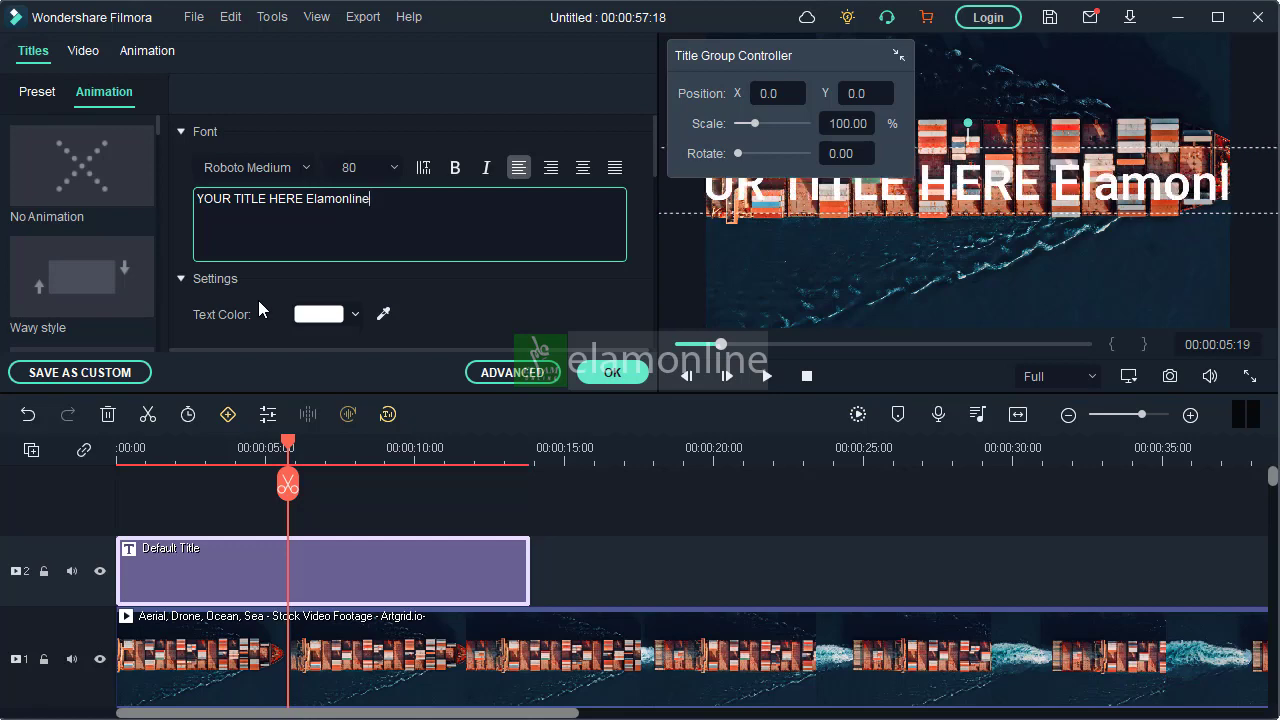
key(Return)
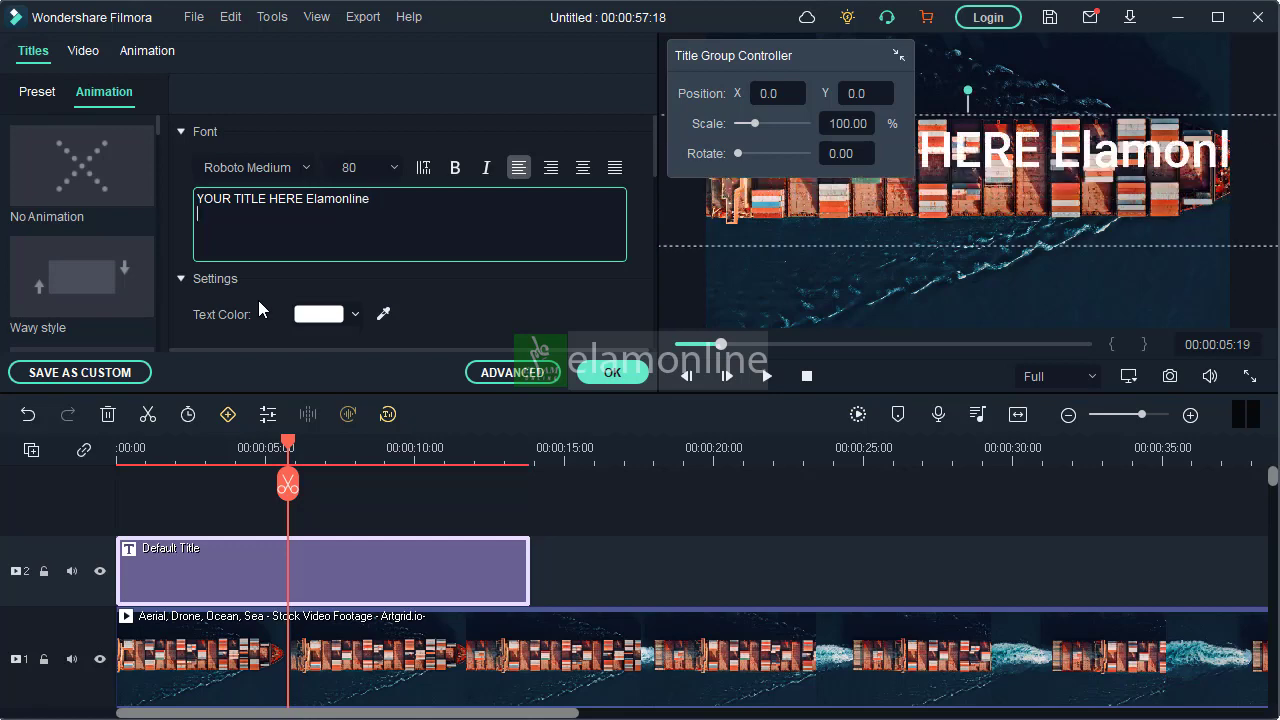
drag(306, 199, 204, 199)
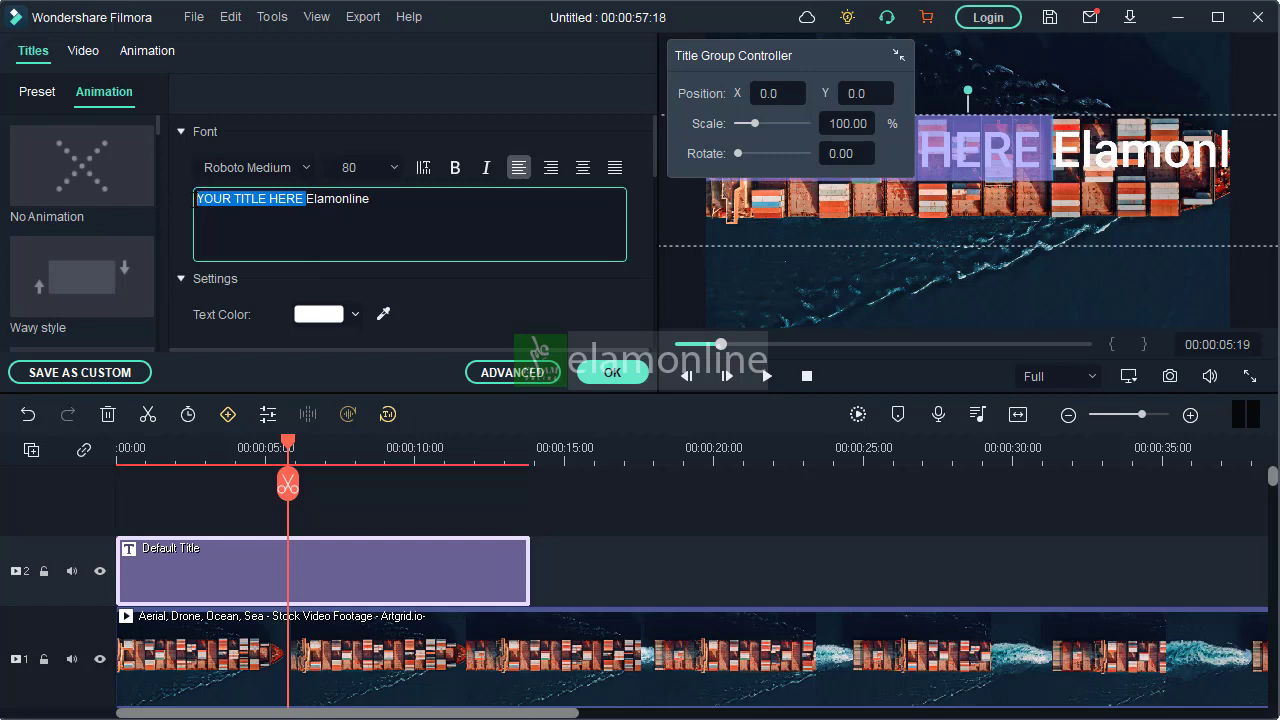
key(BackSpace)
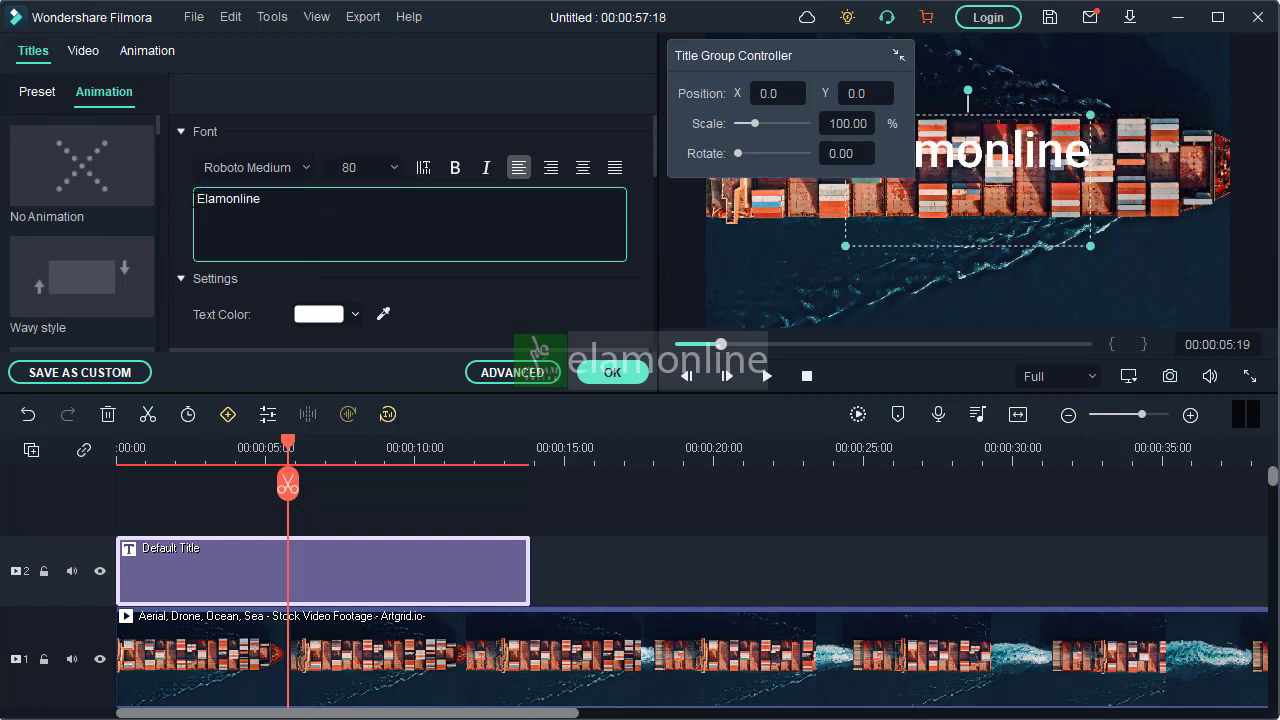
click(607, 374)
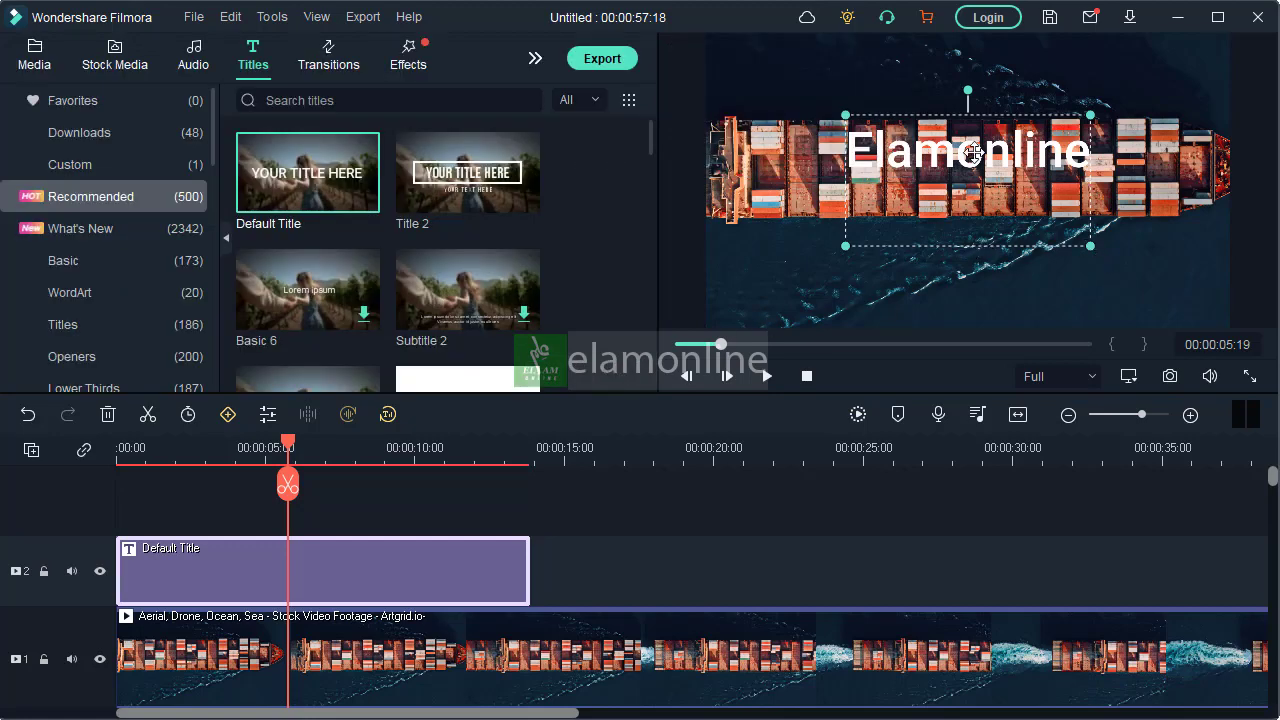
mouse_move(978, 152)
mouse_down()
mouse_move(960, 167)
mouse_move(952, 158)
mouse_move(973, 175)
mouse_up()
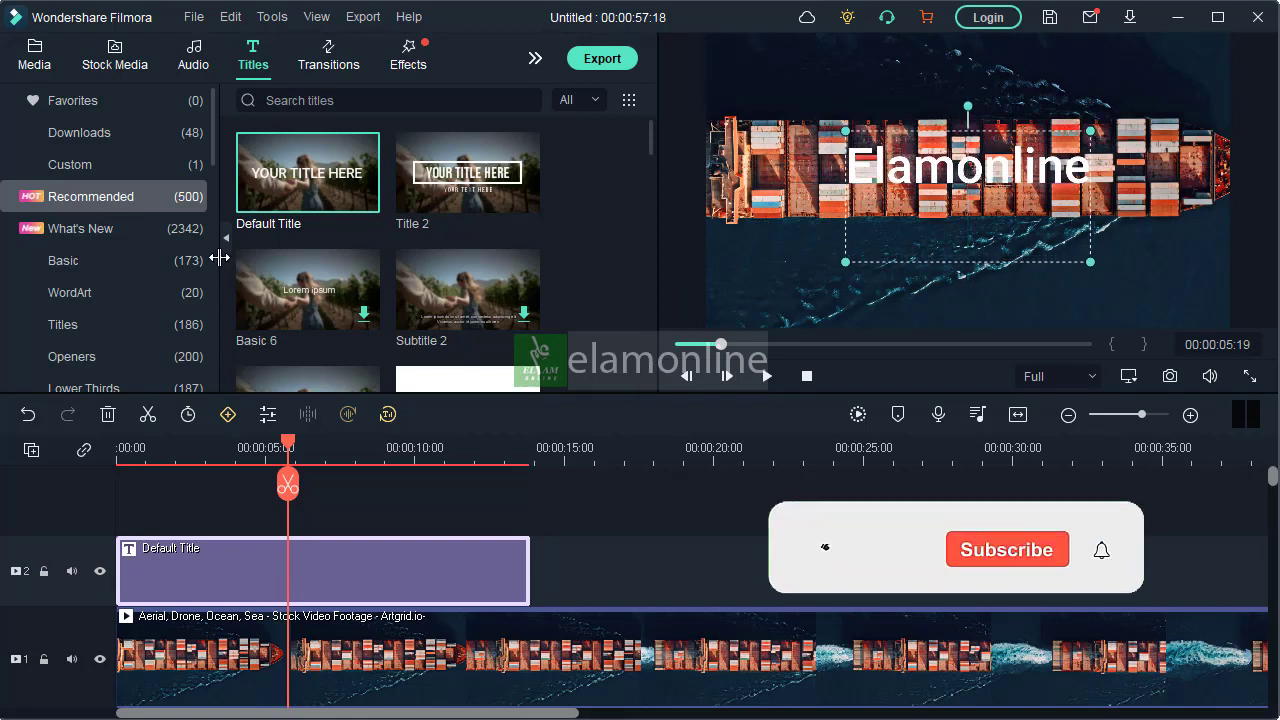
Examine the title's text settings and the available text animation styles
double_click(312, 581)
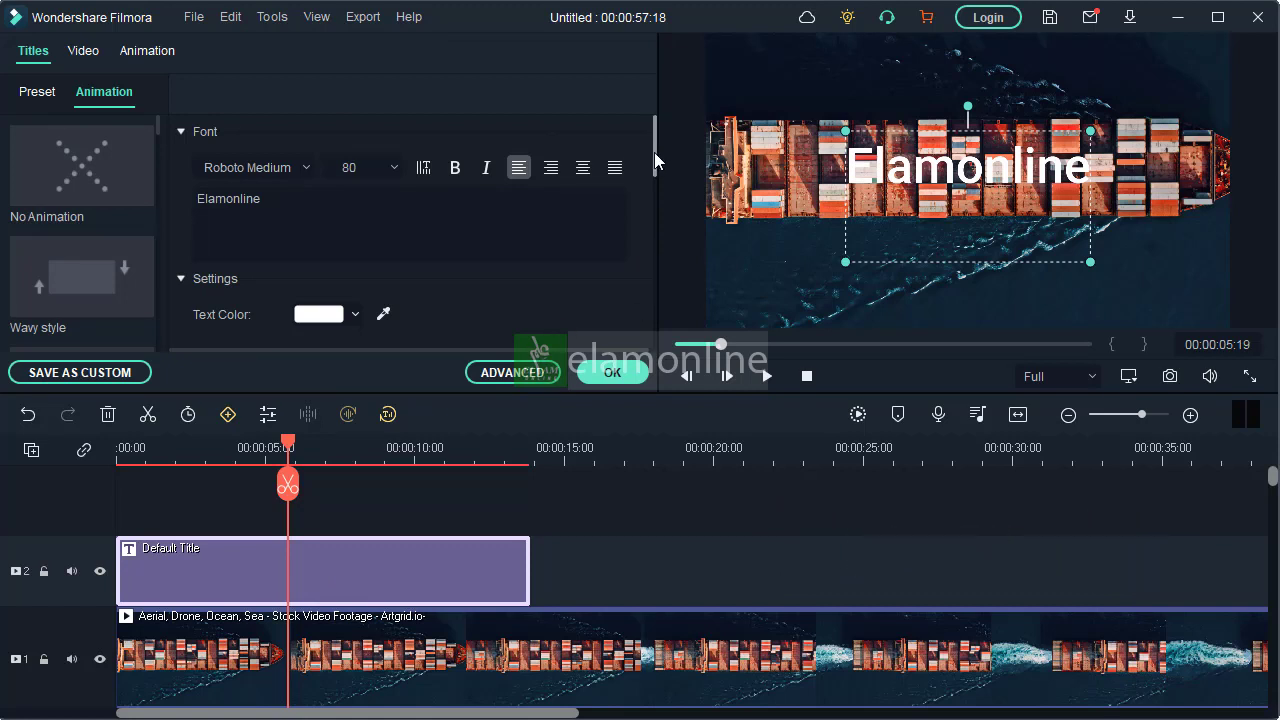
drag(653, 152, 628, 185)
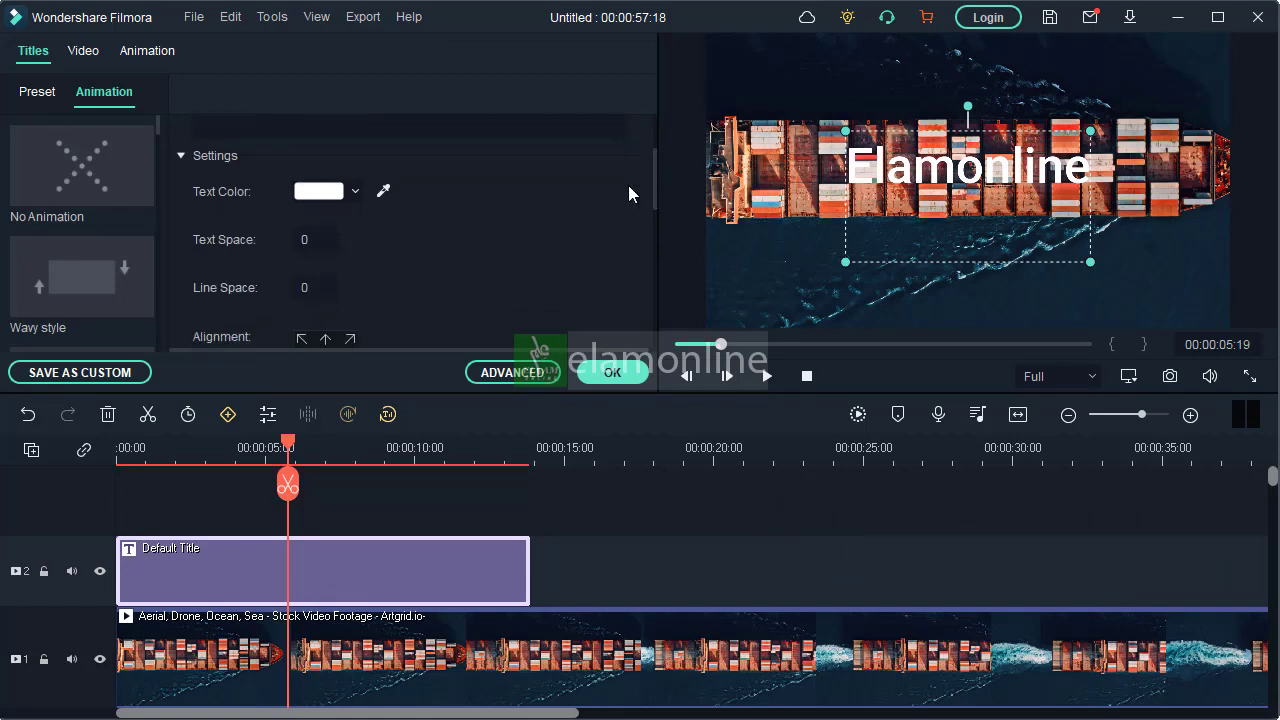
drag(156, 123, 159, 136)
scroll(129, 194, down, 5)
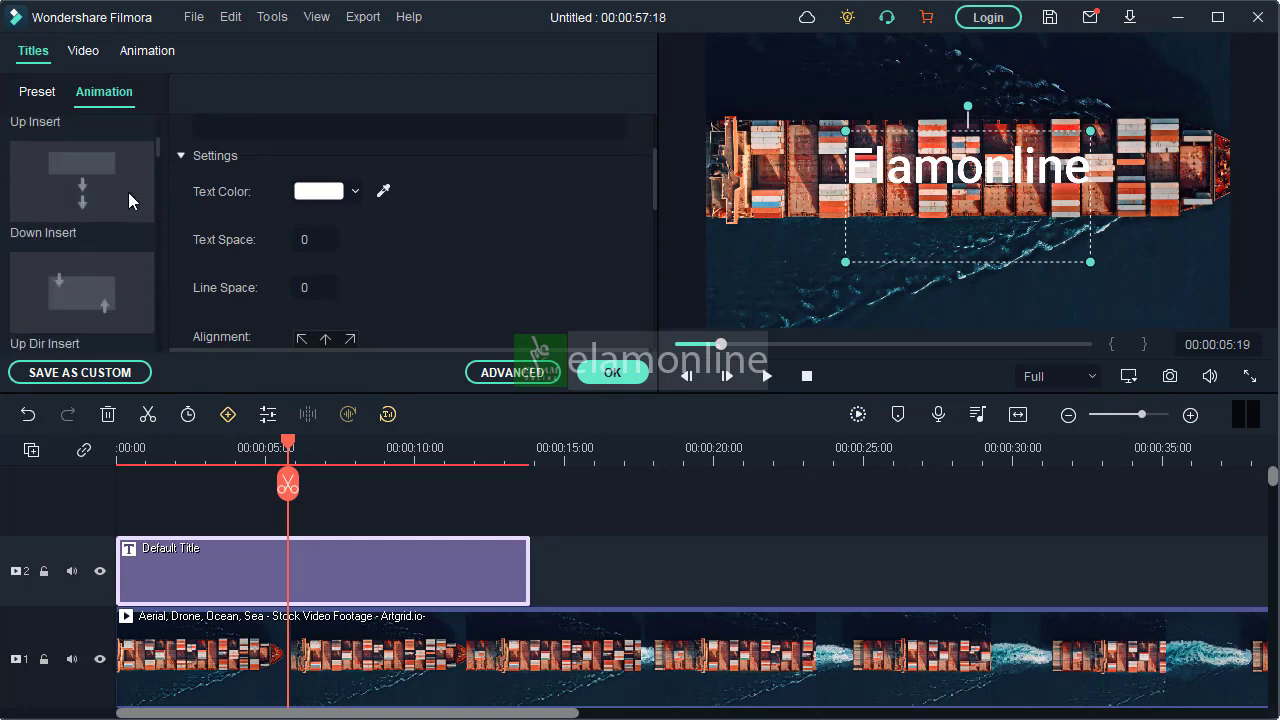
scroll(117, 223, down, 5)
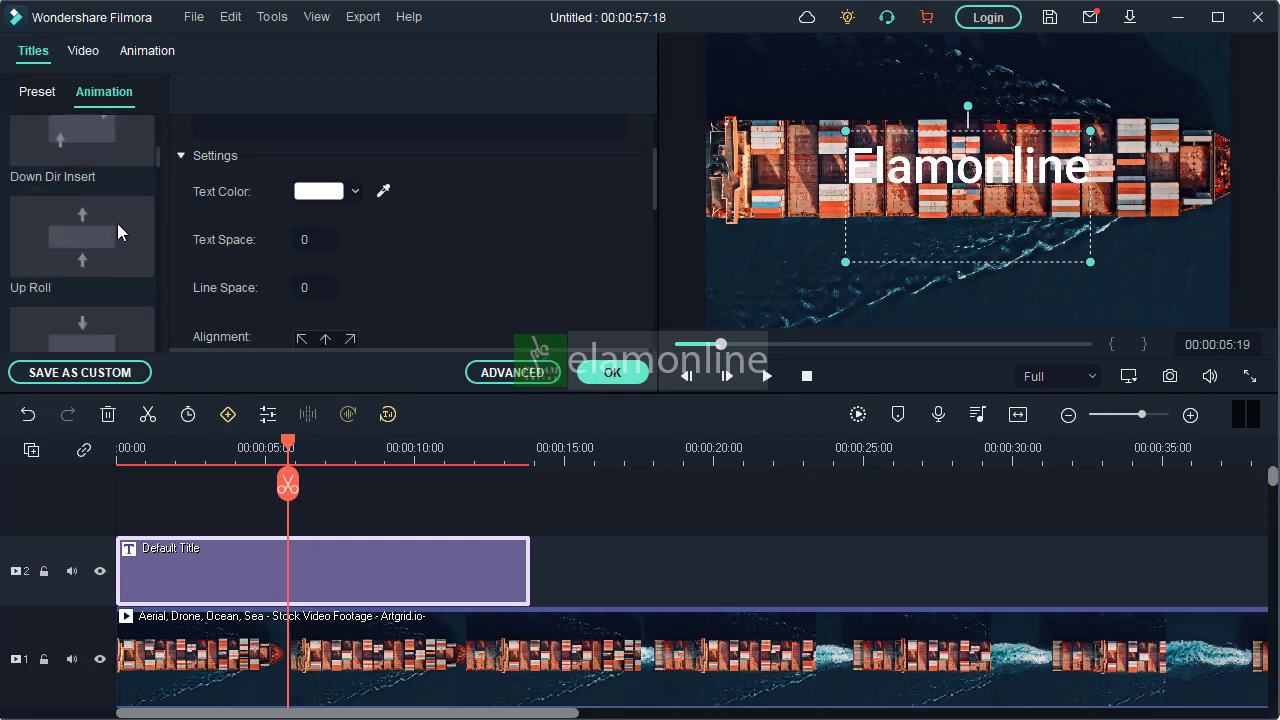
scroll(117, 223, down, 5)
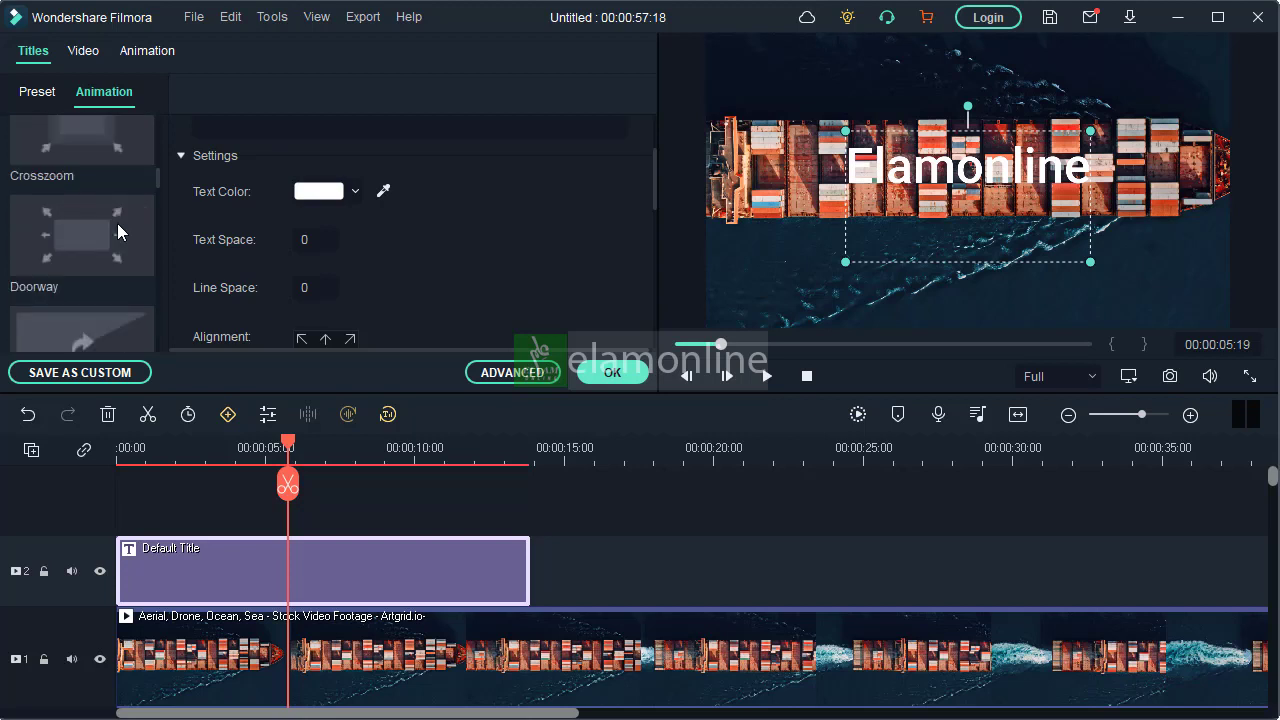
scroll(117, 223, down, 5)
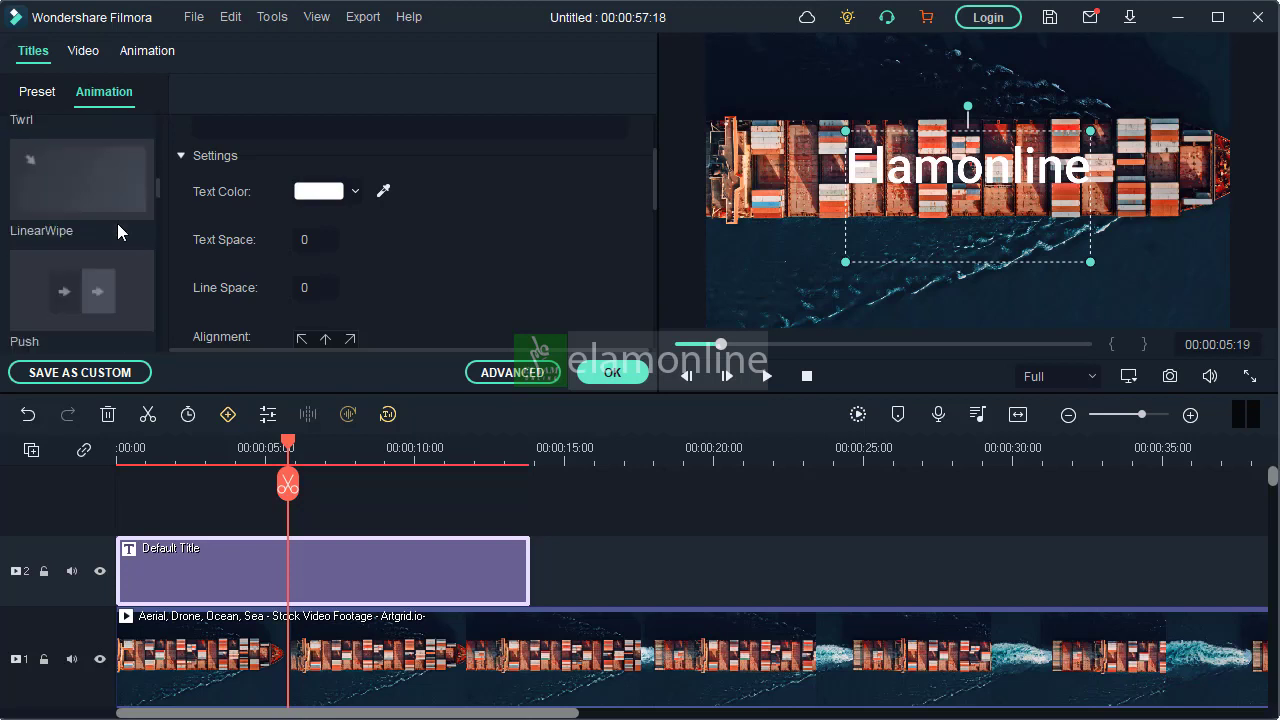
scroll(117, 223, down, 3)
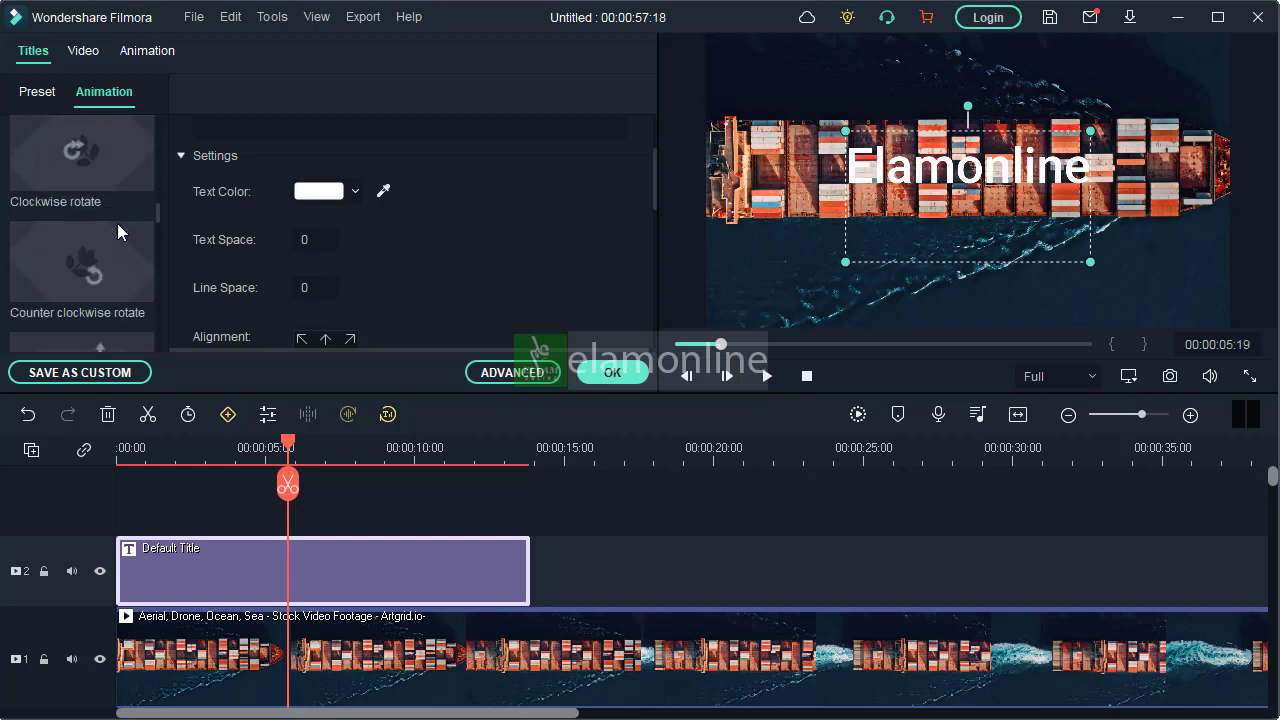
click(42, 92)
click(99, 90)
Apply the Slide Up preset animation to the title clip, starting at about 2 seconds
click(146, 55)
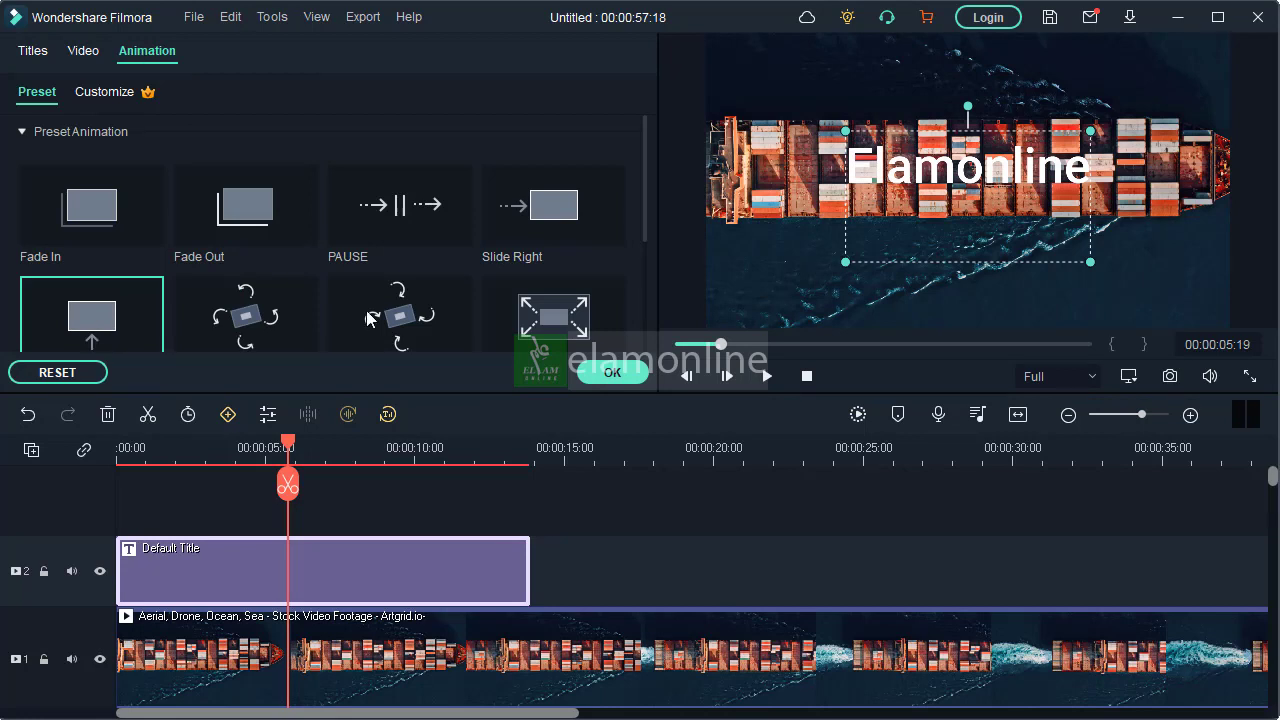
drag(644, 200, 642, 213)
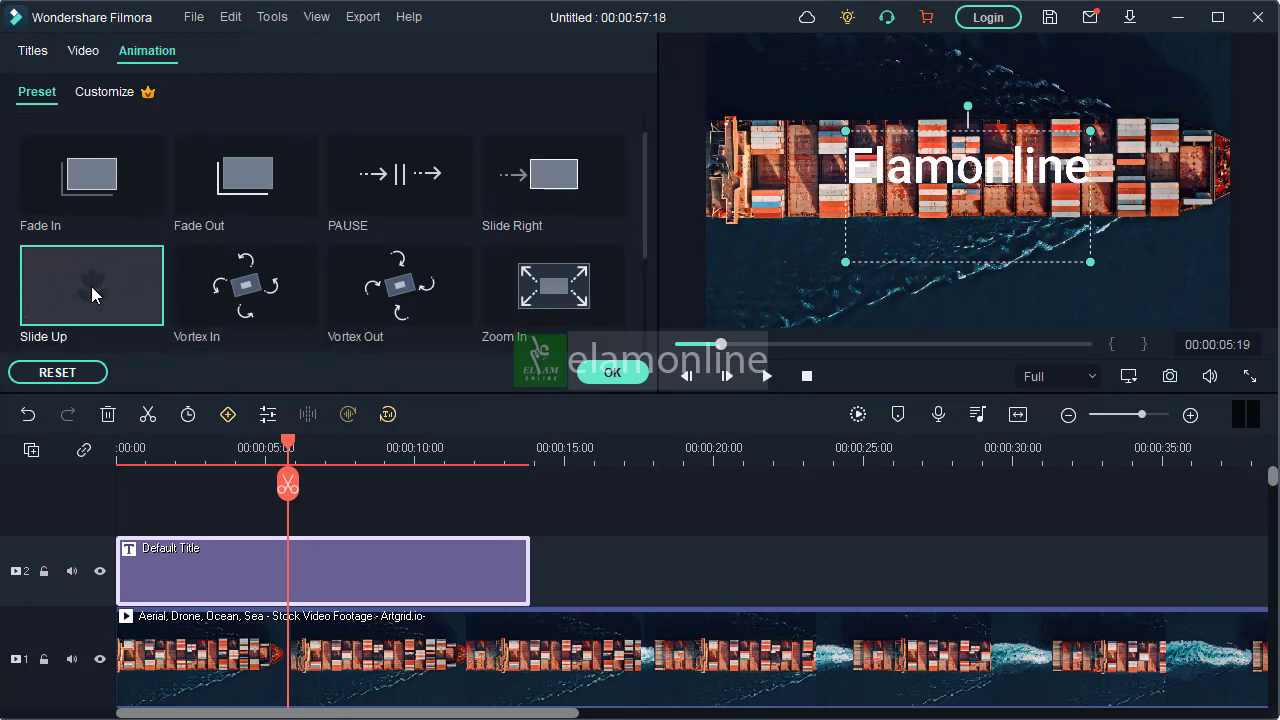
mouse_move(91, 286)
mouse_down()
mouse_move(193, 419)
mouse_move(241, 555)
mouse_move(184, 593)
mouse_up()
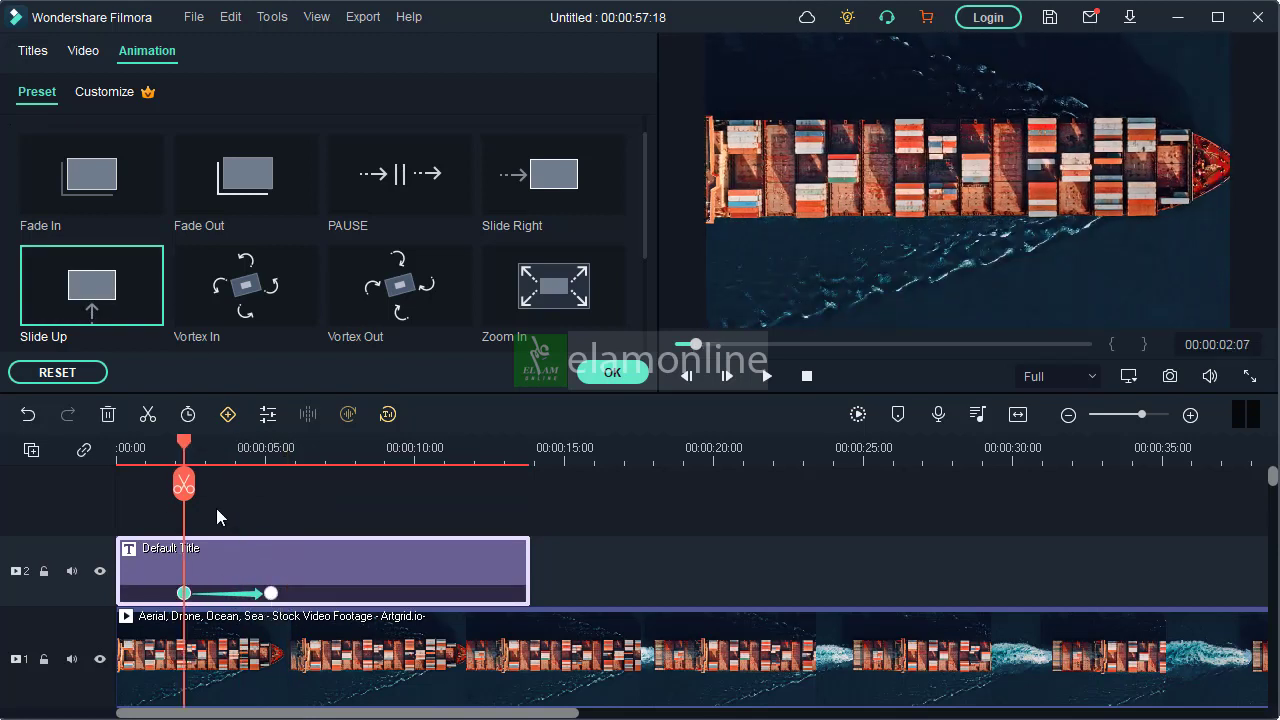
drag(254, 458, 307, 458)
drag(265, 712, 252, 712)
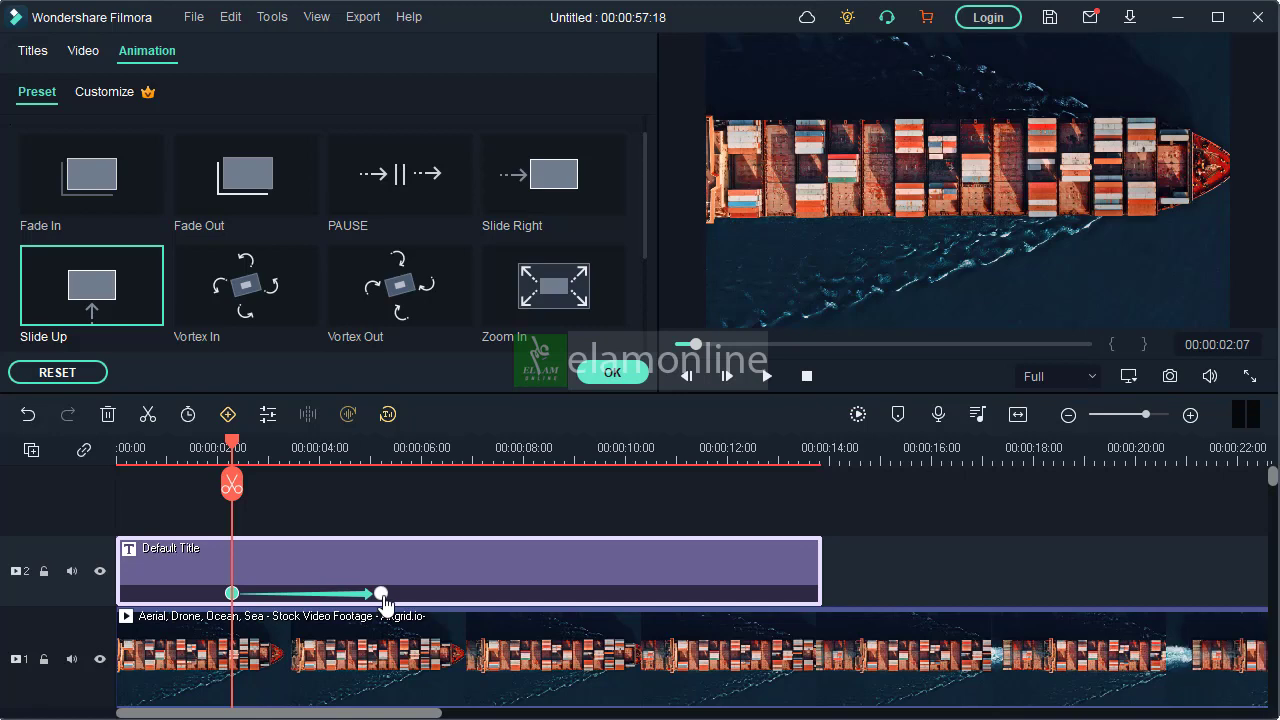
Move the title up out of the frame at its second animation keyframe, at about 5 seconds
drag(244, 445, 384, 448)
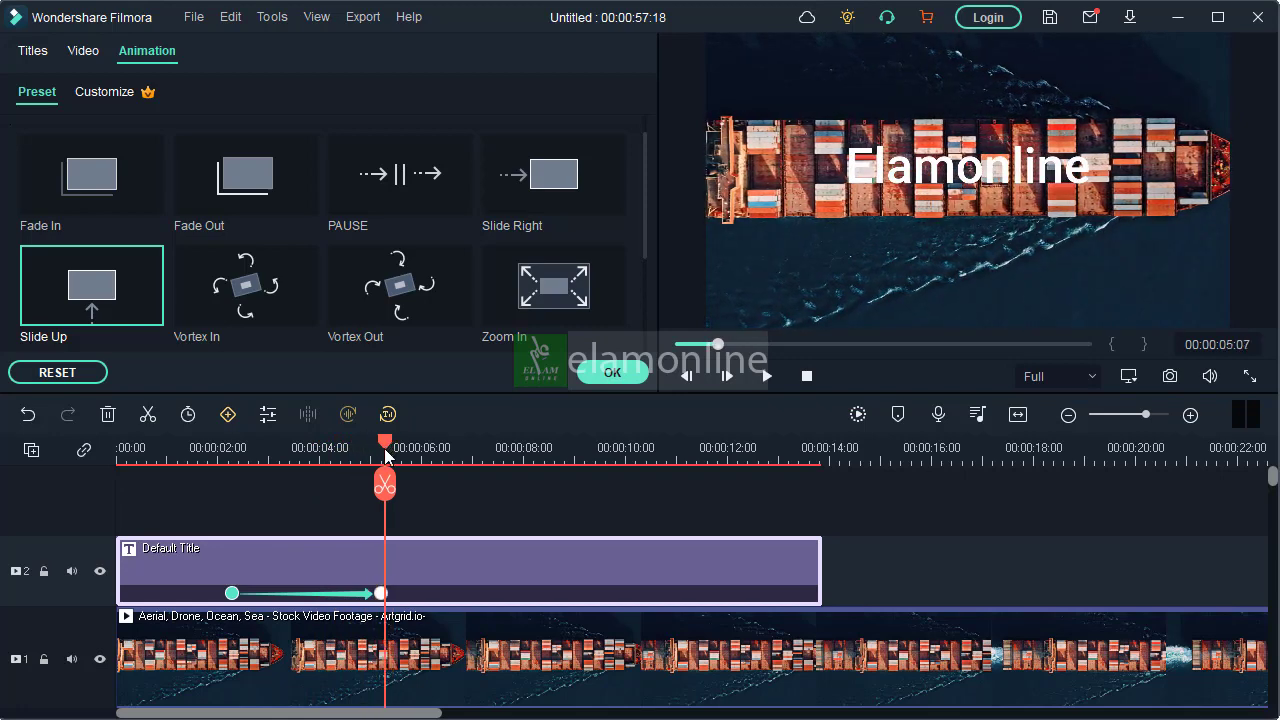
click(381, 594)
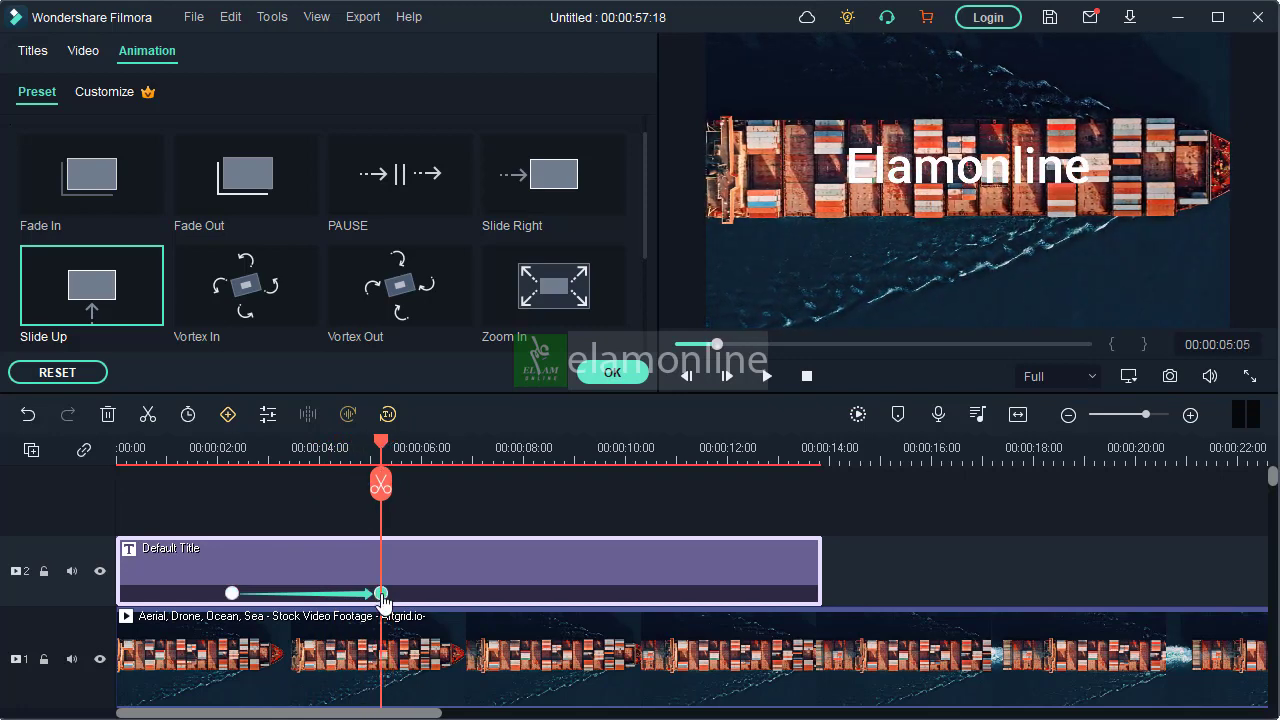
click(950, 172)
drag(950, 172, 957, 4)
mouse_move(381, 442)
mouse_down()
mouse_move(236, 455)
mouse_move(399, 455)
mouse_move(378, 452)
mouse_up()
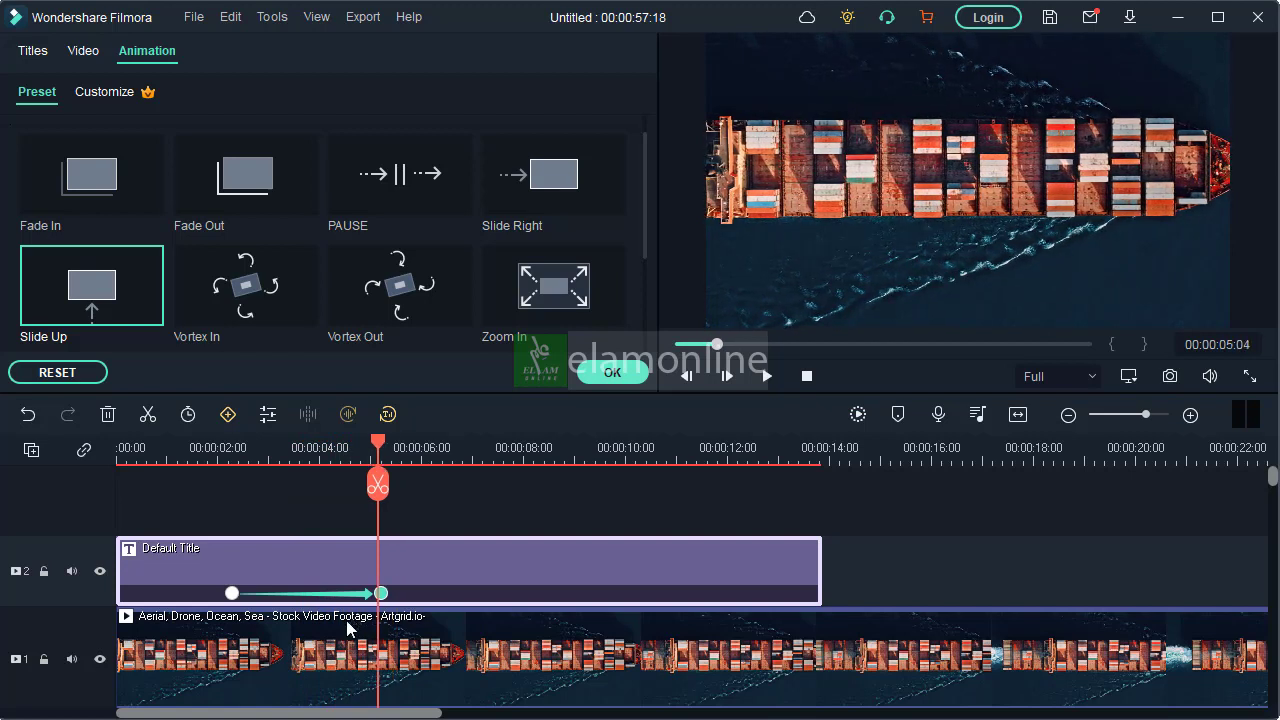
Duplicate the ship clip onto track 3 above the title and align the copy with the start of the timeline
click(344, 648)
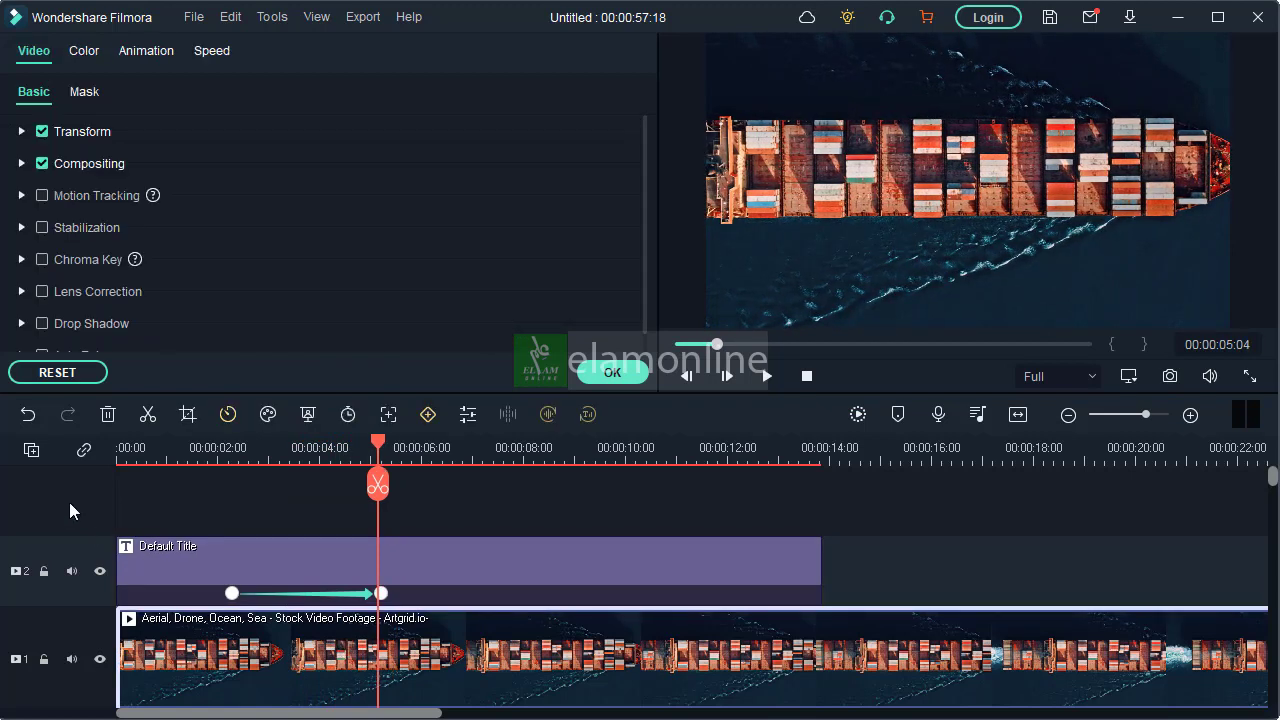
click(194, 500)
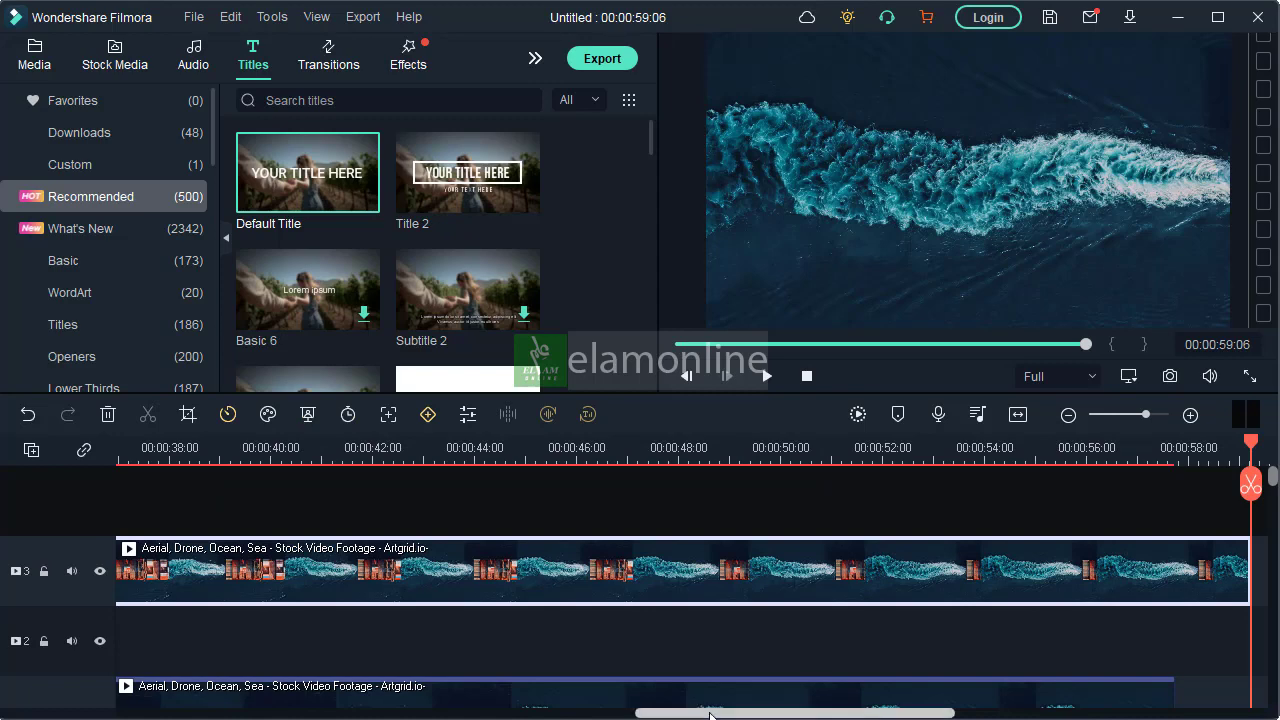
drag(703, 713, 126, 713)
drag(293, 573, 180, 575)
Preview the frame at about 4 seconds and shift the track 1 ship clip to start at about 8 seconds
click(320, 450)
scroll(450, 556, down, 1)
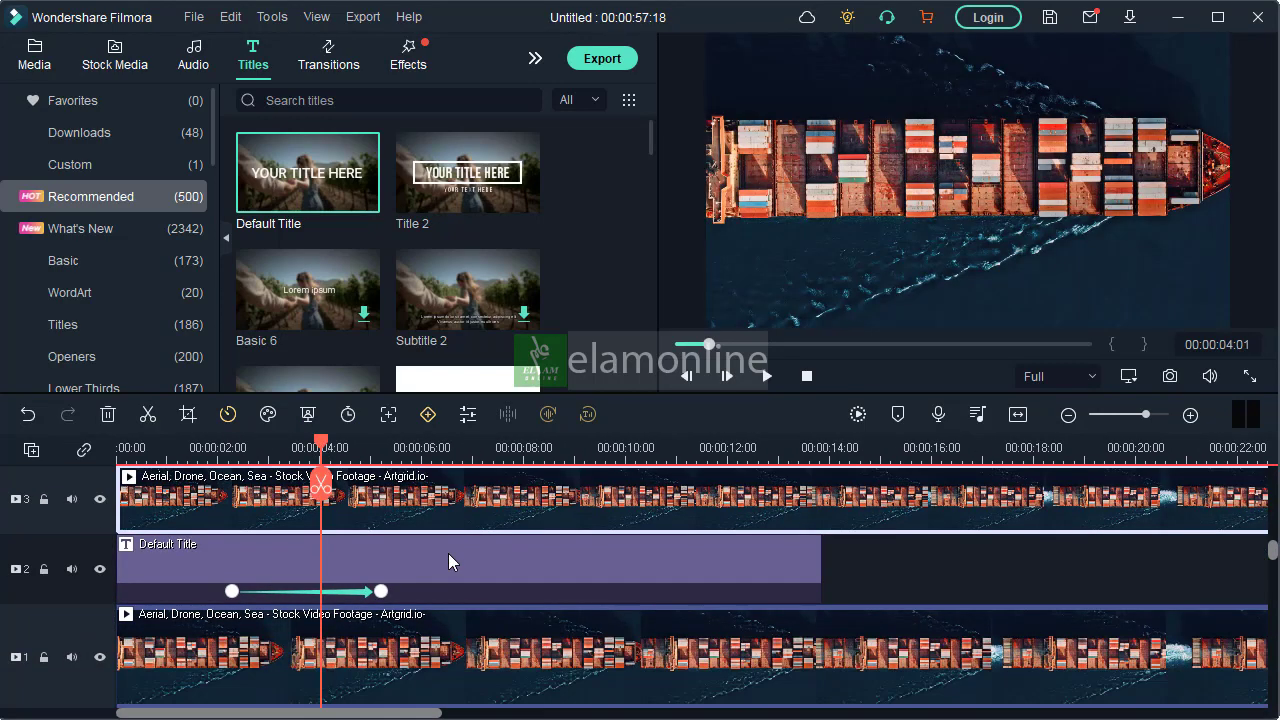
drag(222, 652, 610, 656)
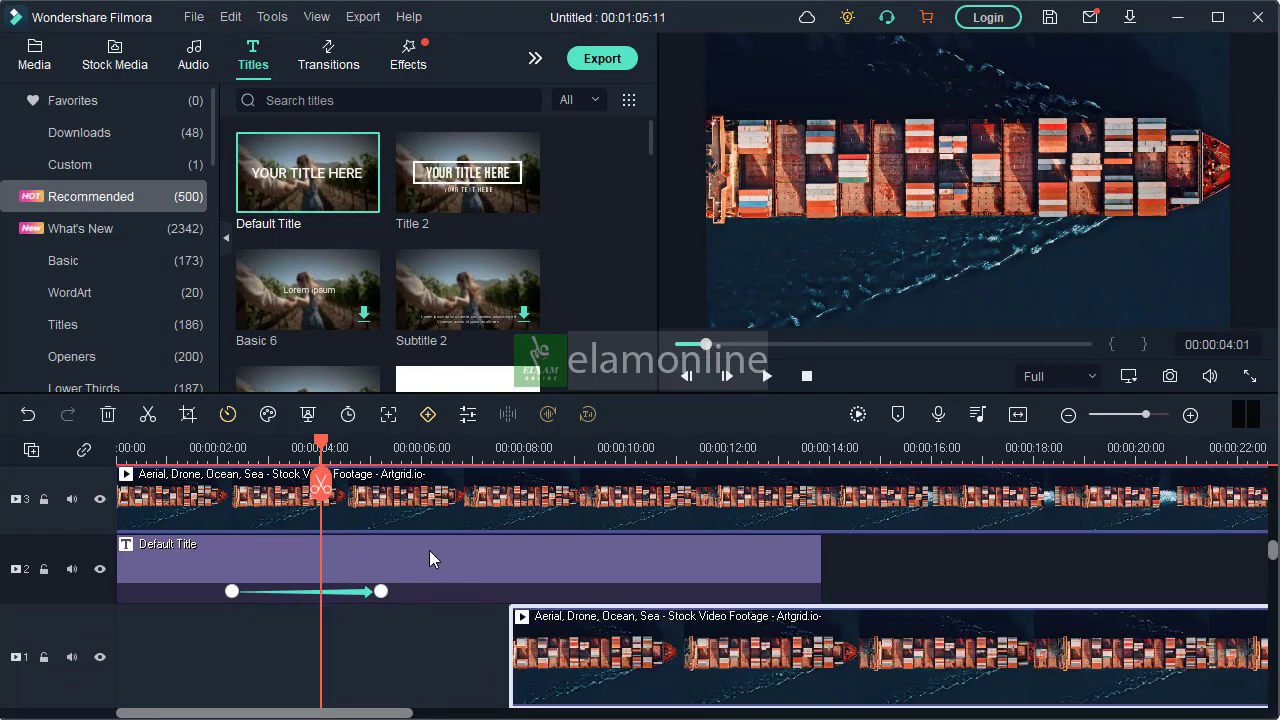
Search the effects for "mask" and apply Image Mask to the ship clip on track 3
click(408, 510)
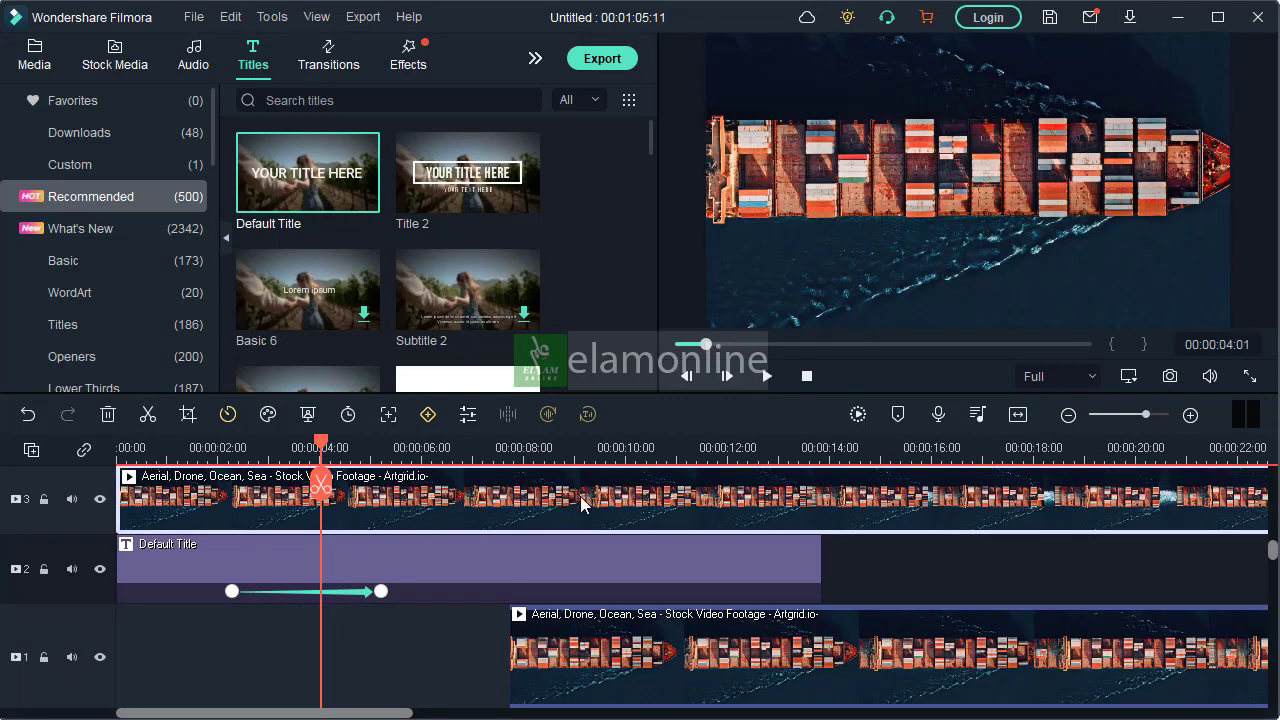
click(348, 100)
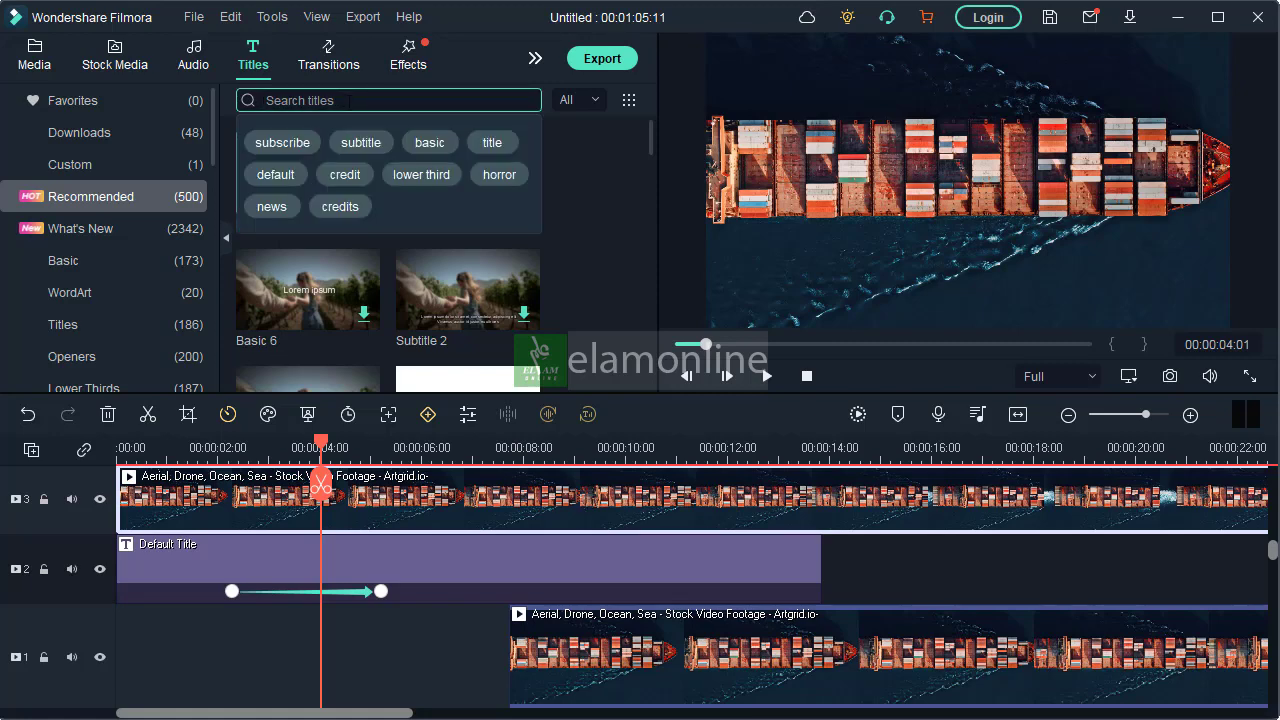
click(408, 65)
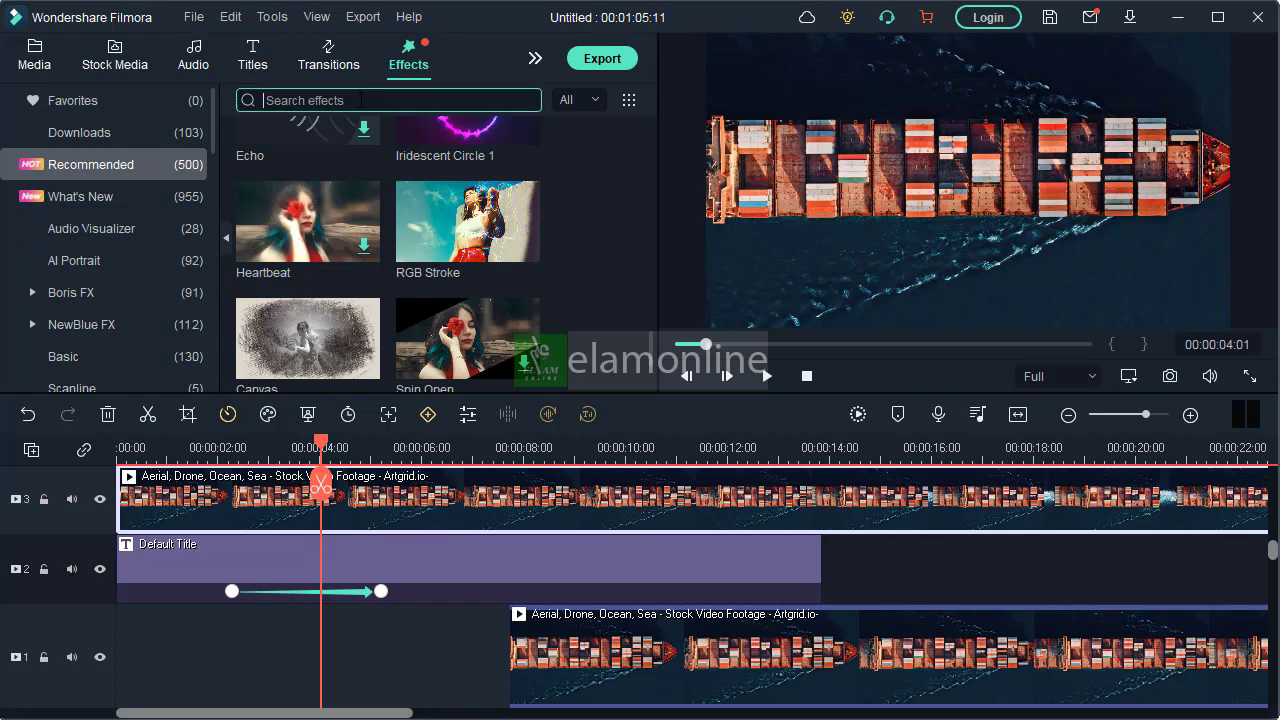
text(mask)
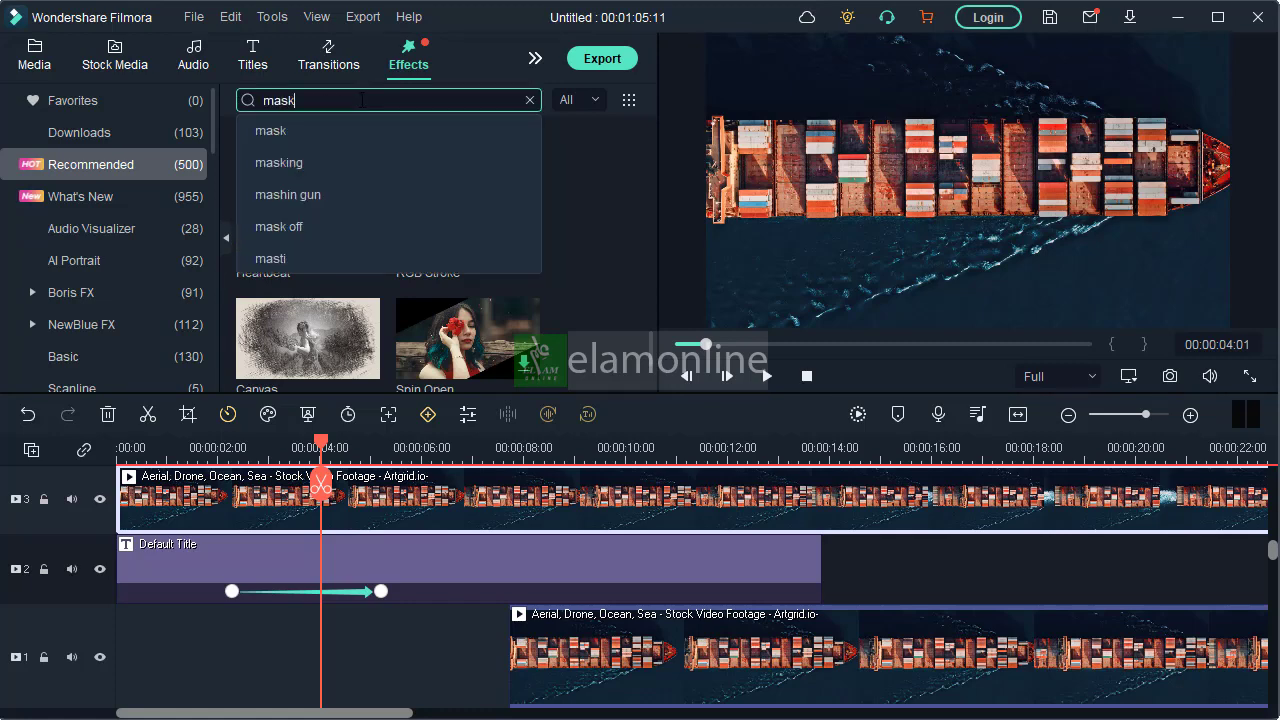
click(310, 131)
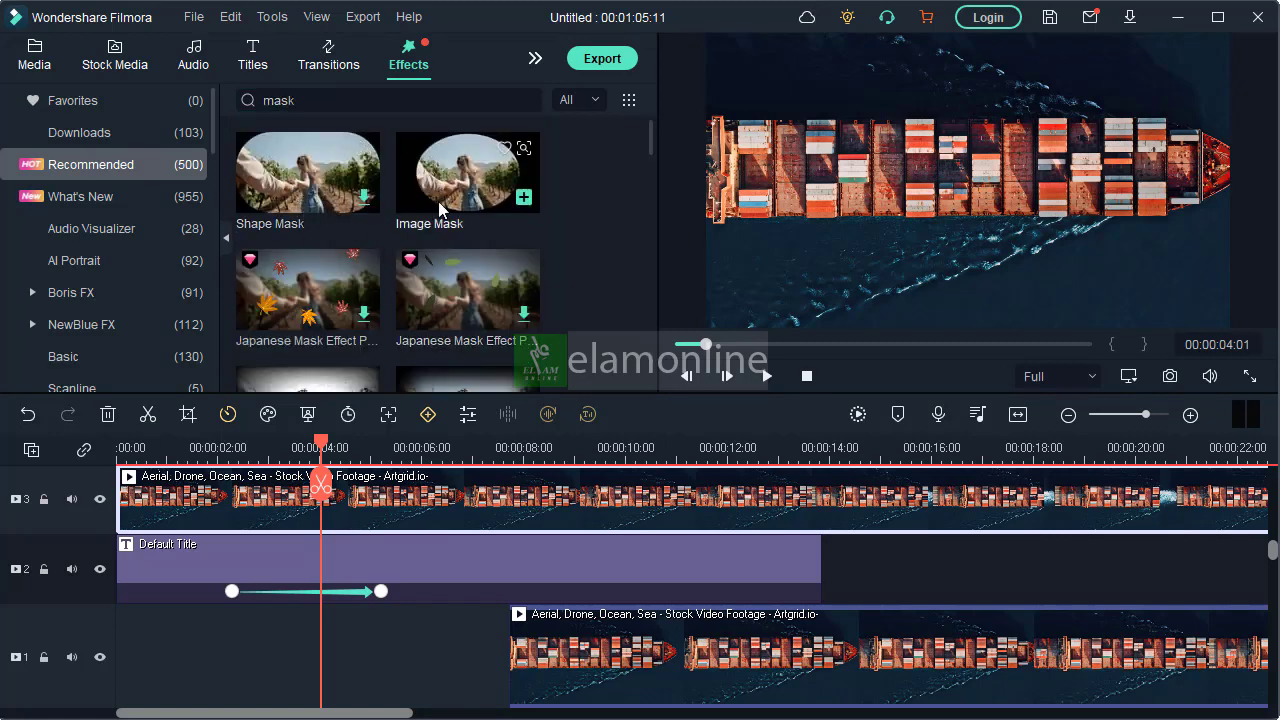
drag(456, 180, 300, 572)
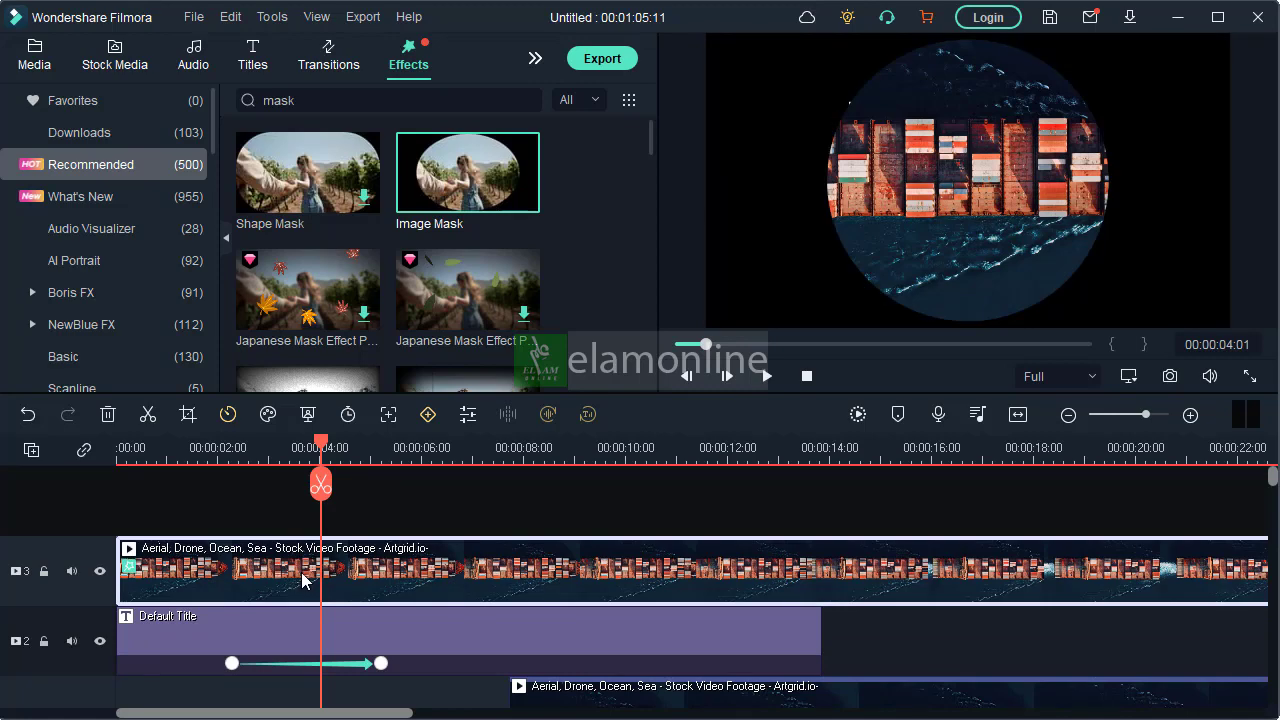
Change the Image Mask preset on the track 3 ship clip to the plain rectangle
double_click(400, 570)
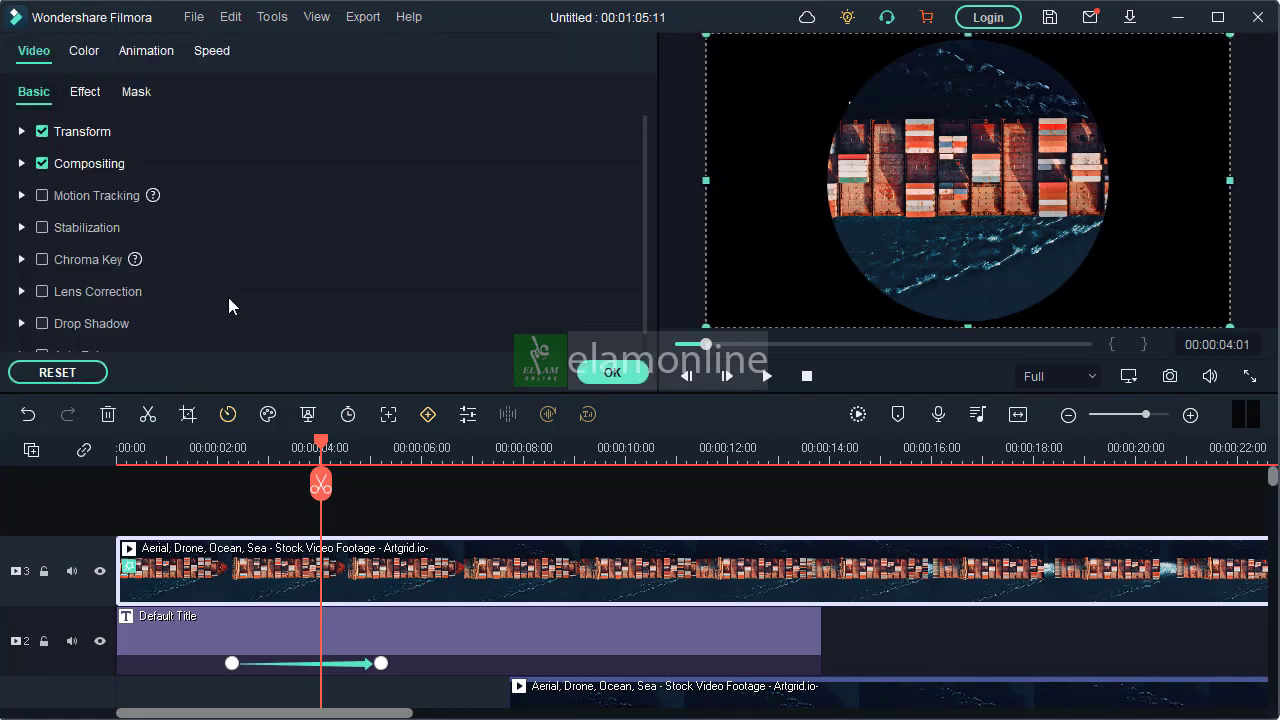
click(137, 93)
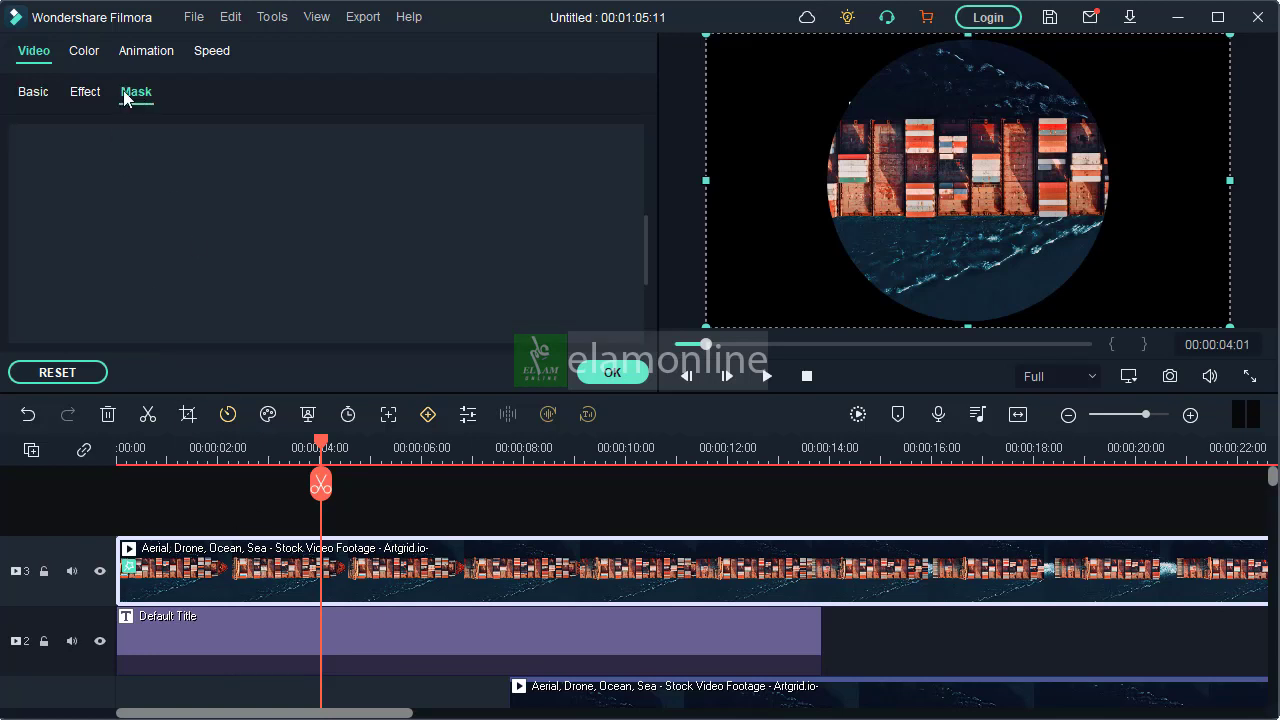
click(87, 94)
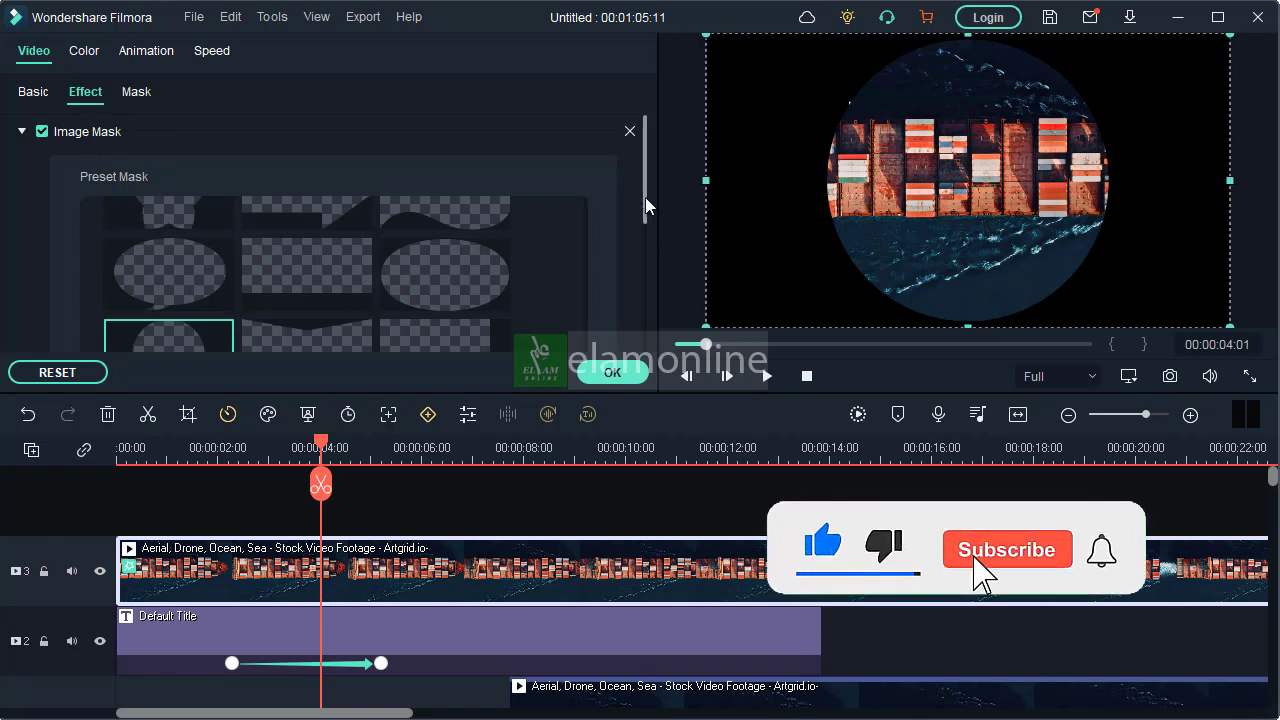
drag(645, 205, 621, 246)
drag(586, 301, 596, 140)
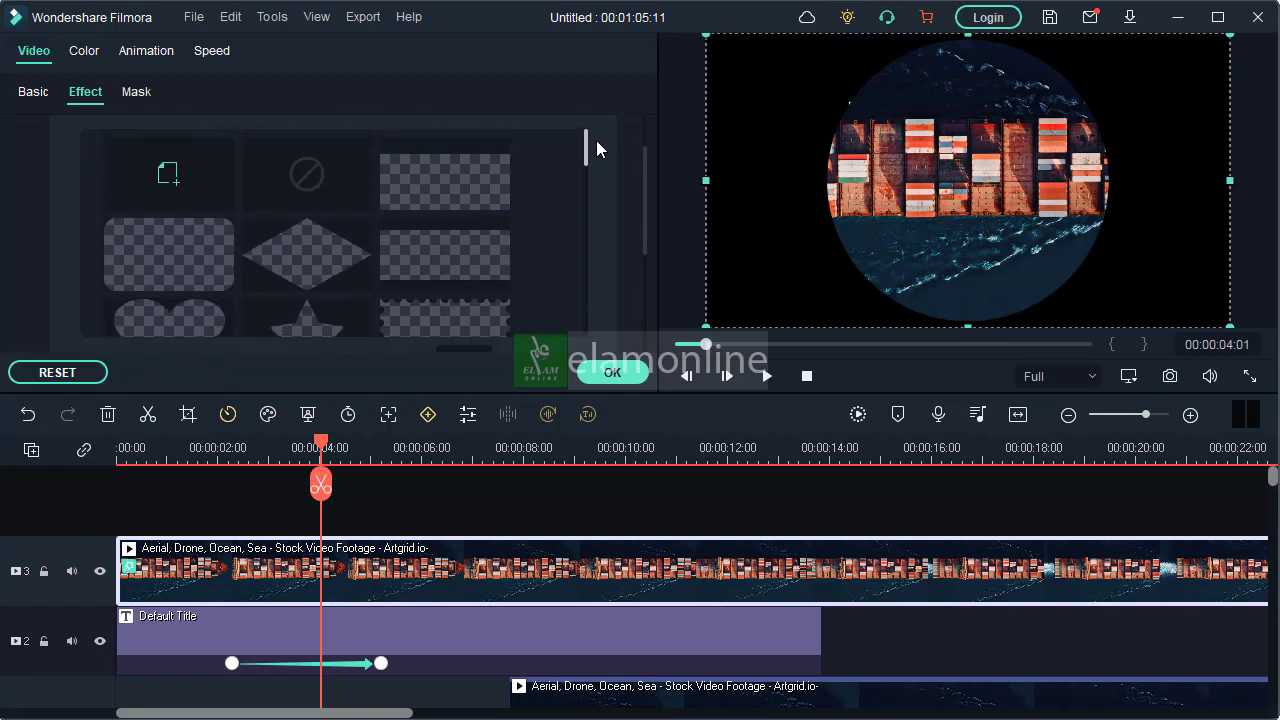
drag(585, 149, 586, 112)
click(457, 167)
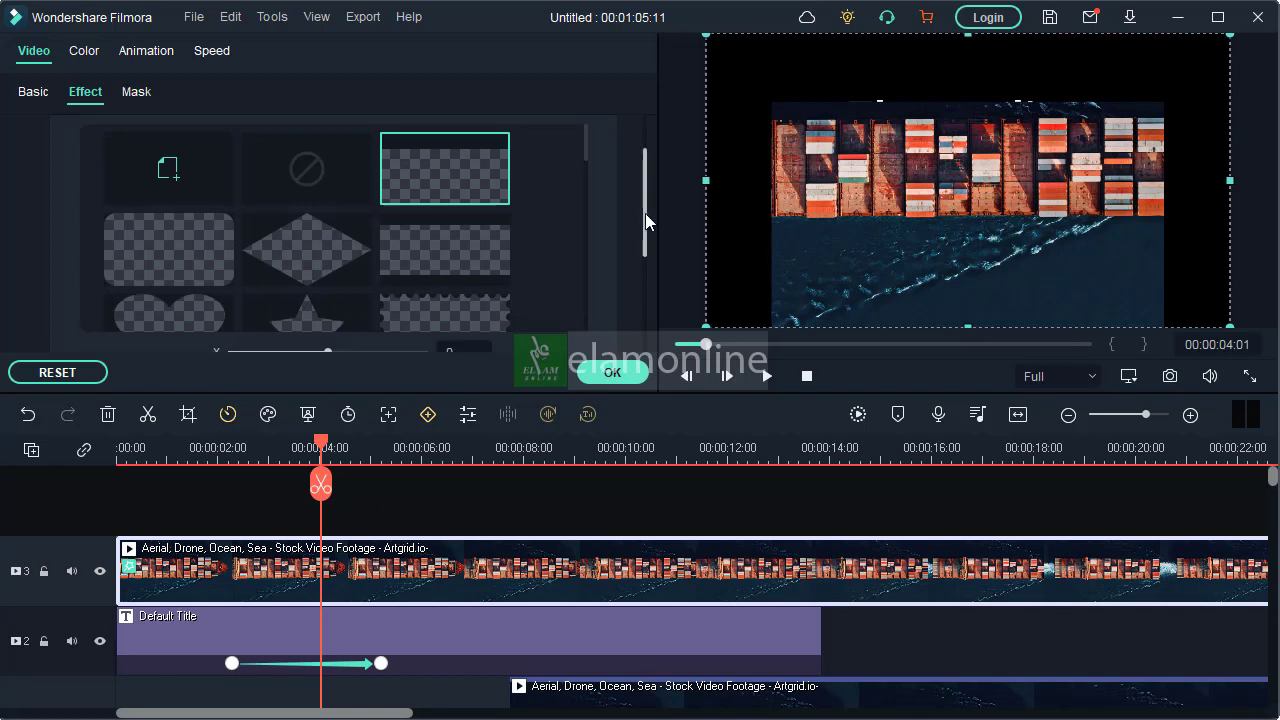
Set the rectangular mask's X to -62, width to 162 and height to 43
drag(645, 213, 645, 300)
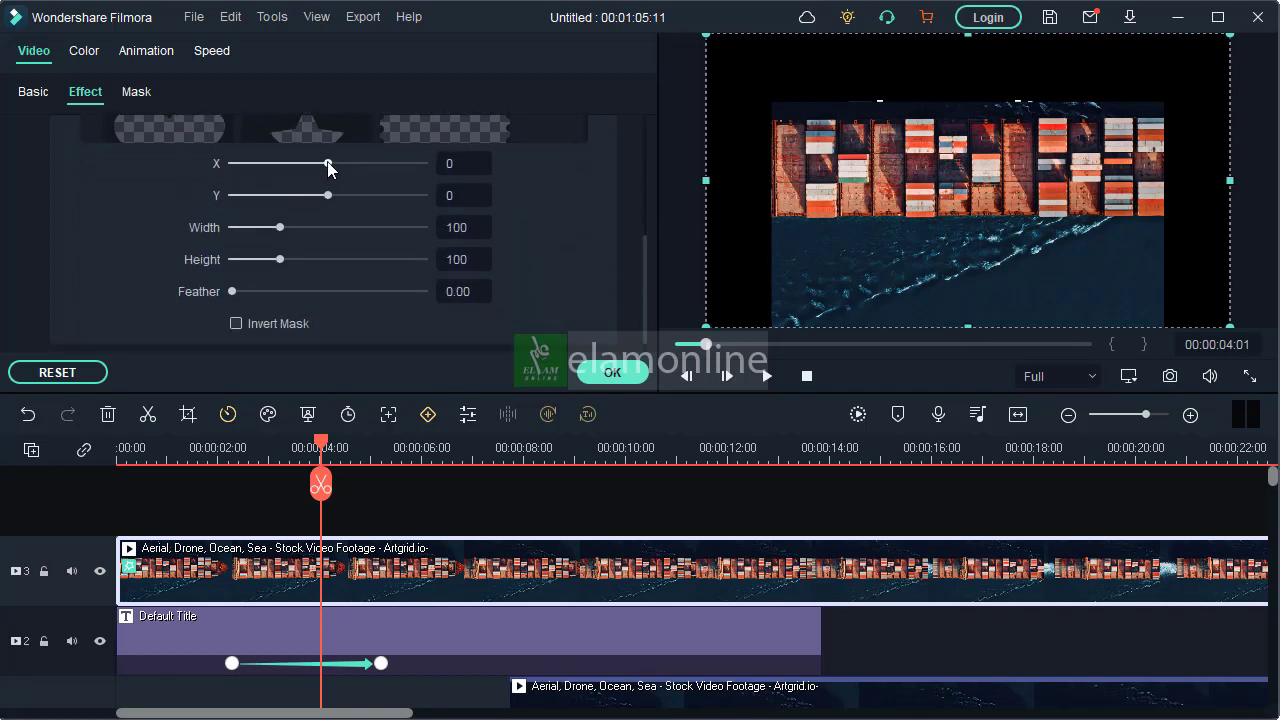
drag(326, 166, 322, 163)
drag(279, 227, 253, 263)
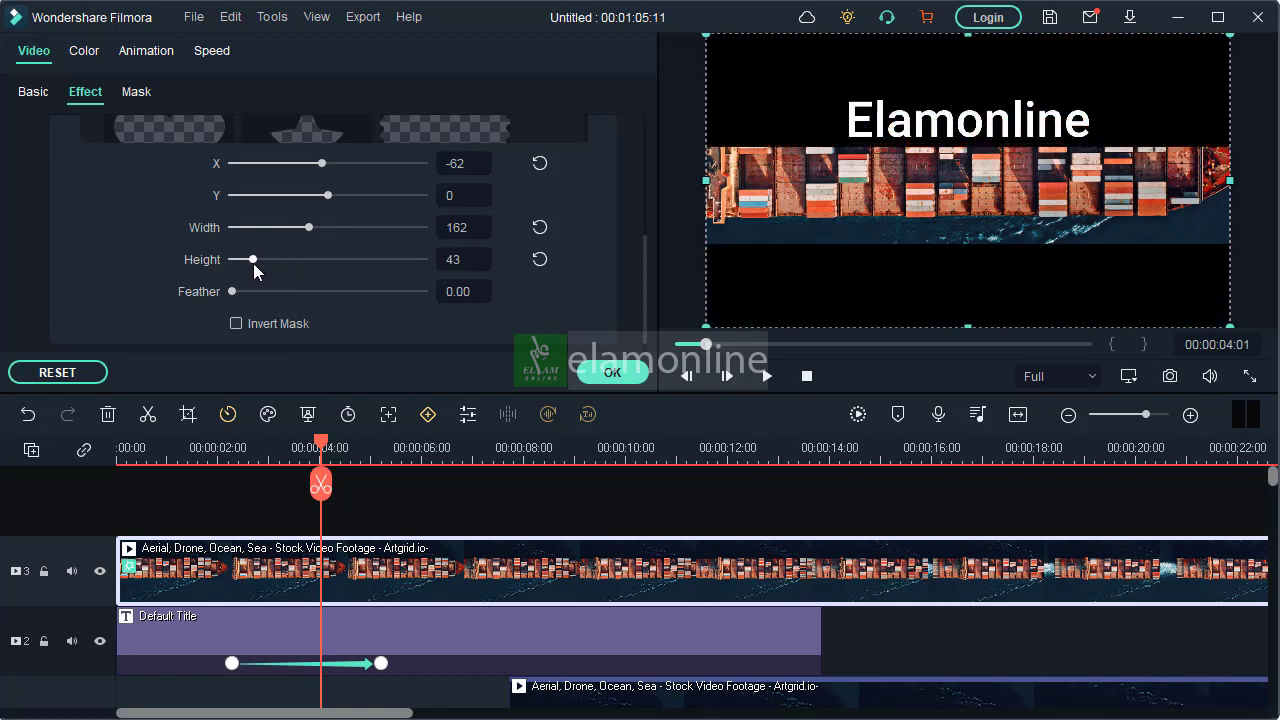
drag(914, 227, 914, 215)
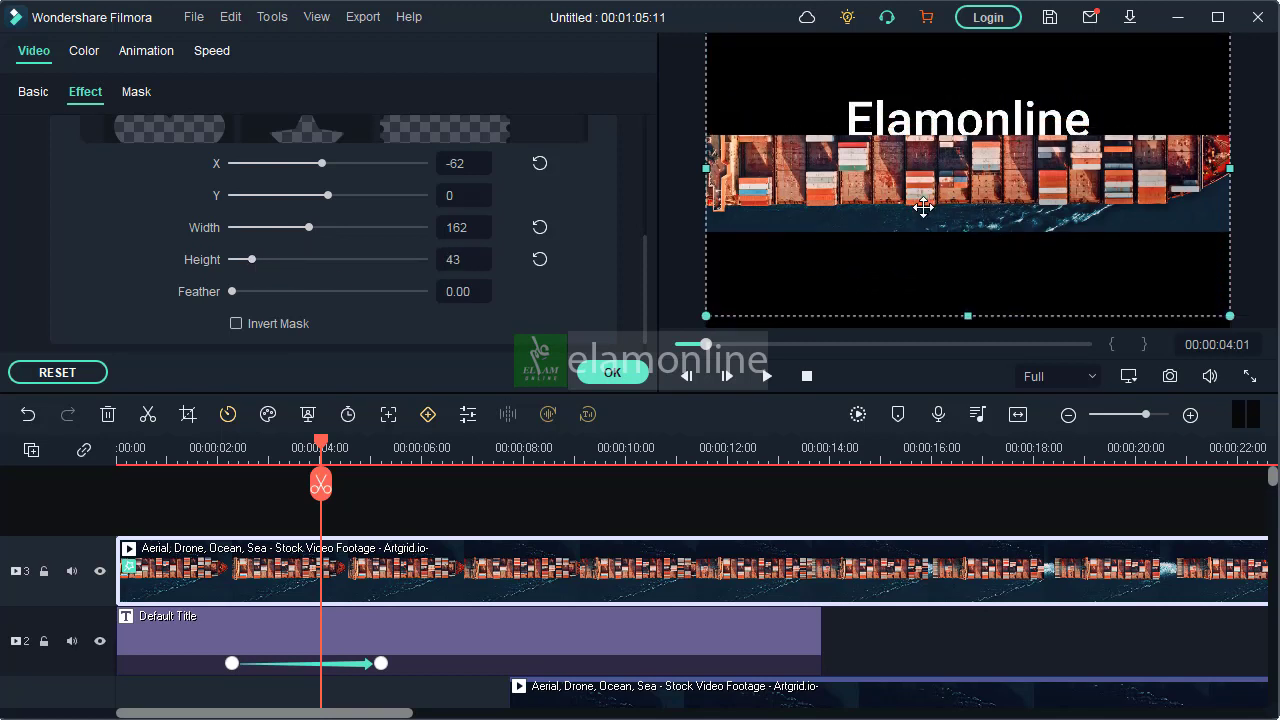
key(ctrl+z)
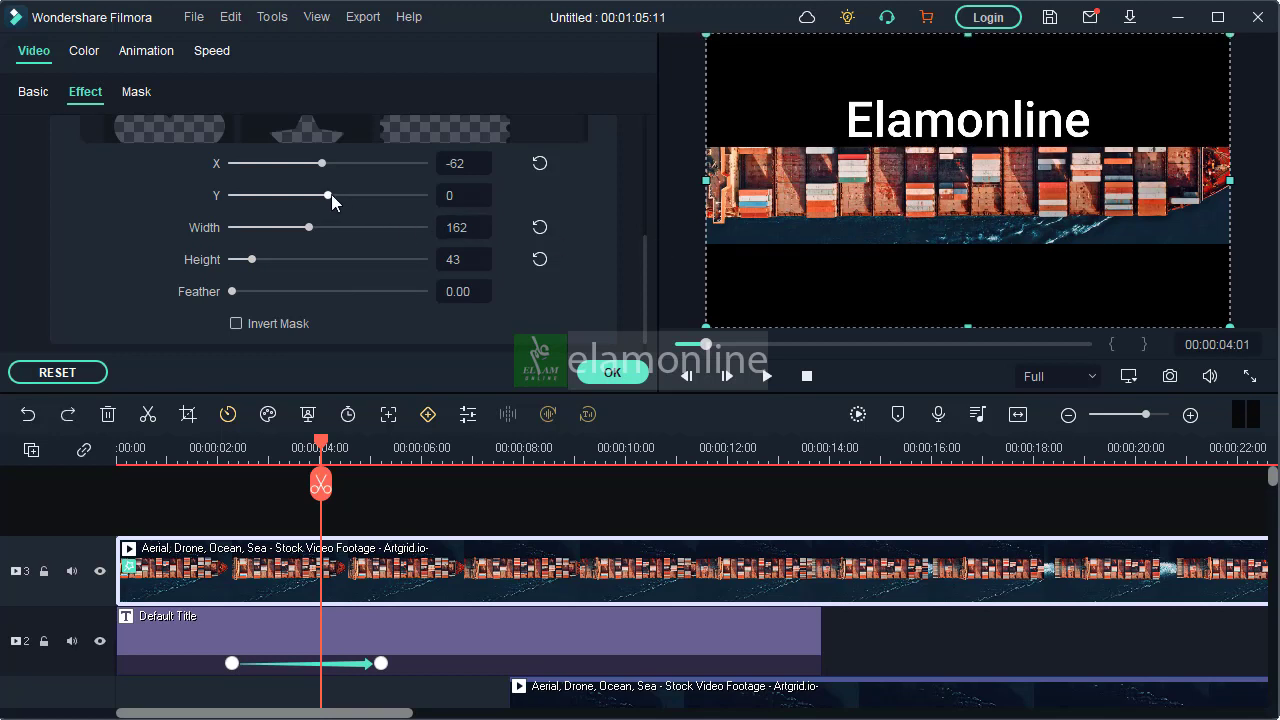
Fit the mask to the ship with Y at 93 and height at 45, and slightly feather its edges
drag(329, 195, 337, 197)
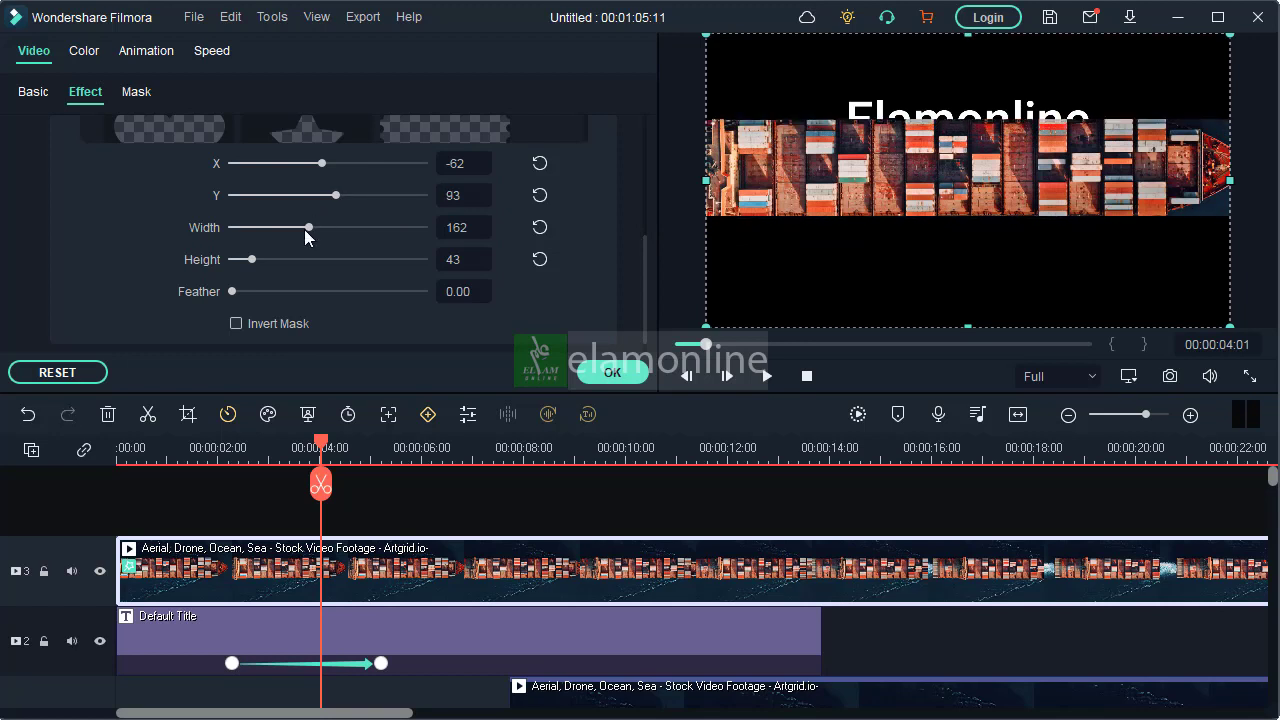
drag(250, 259, 254, 259)
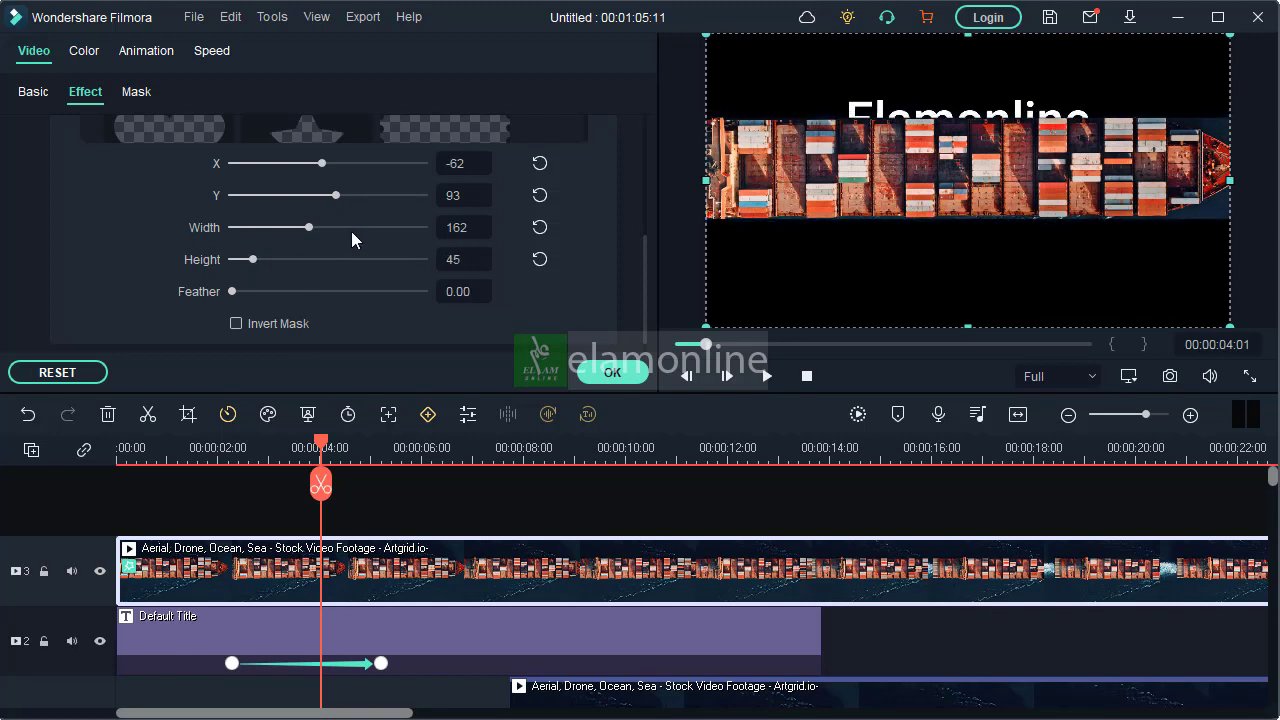
drag(335, 198, 337, 198)
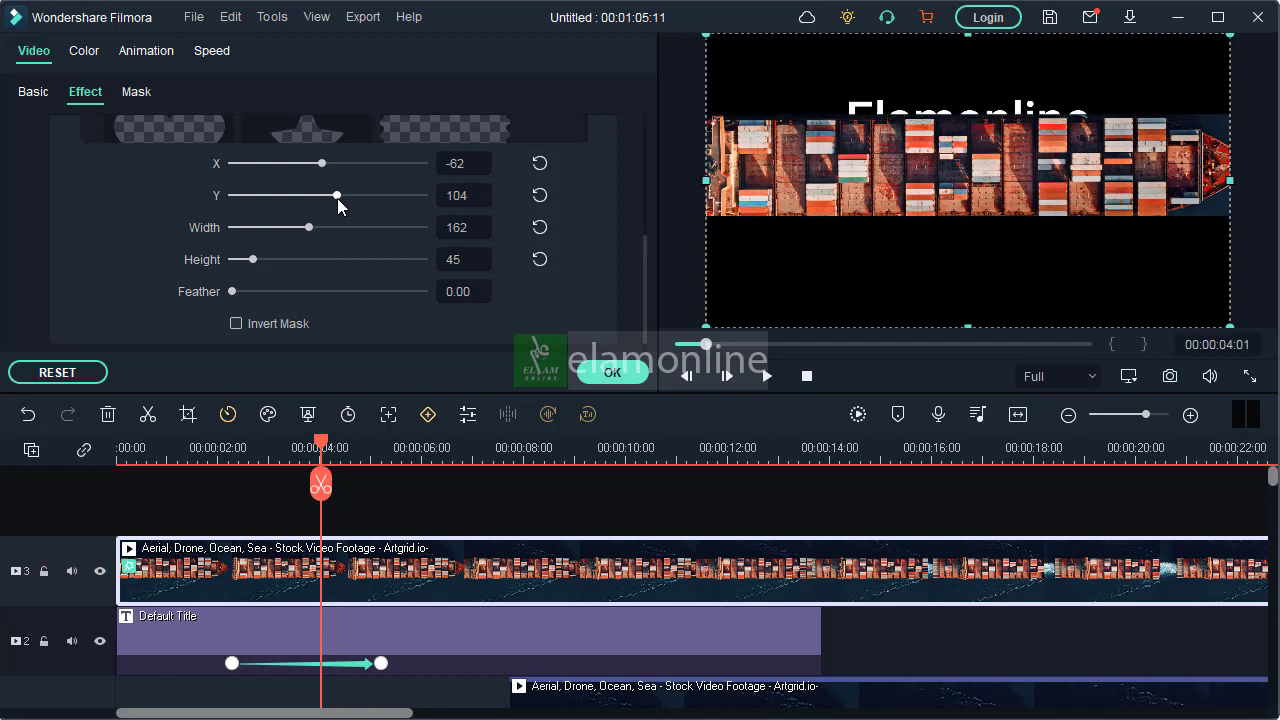
drag(337, 198, 336, 199)
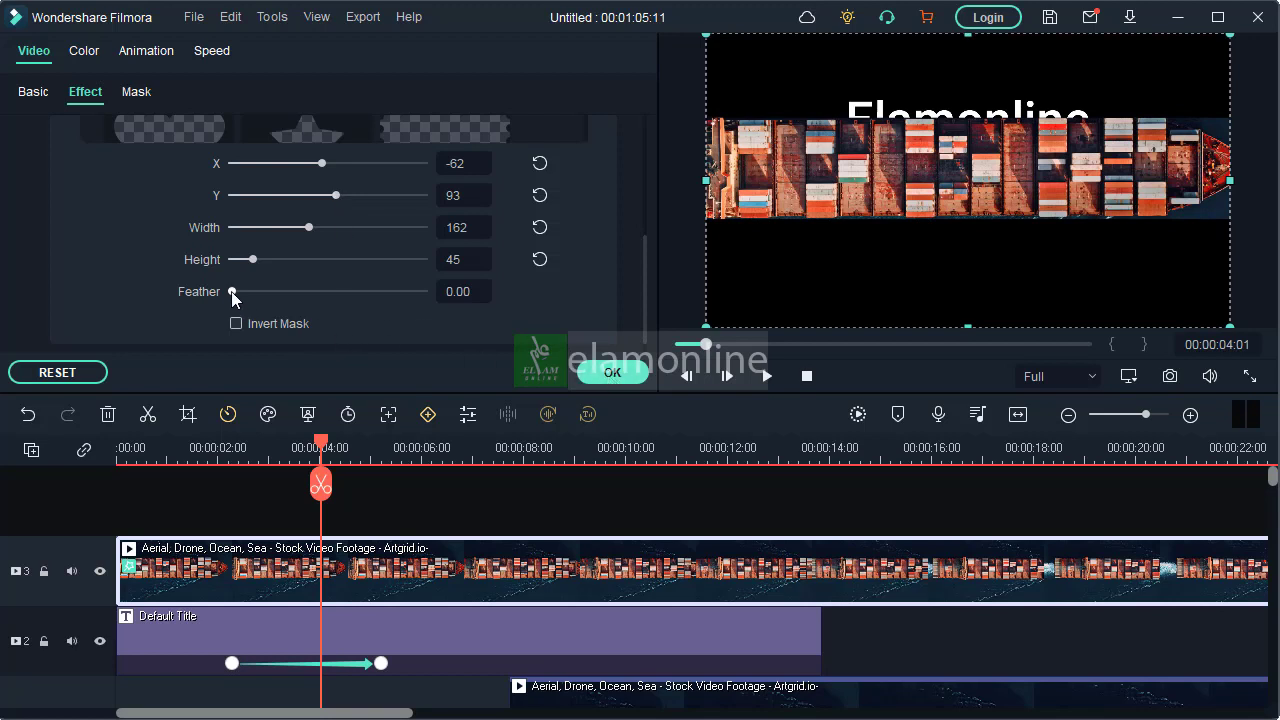
drag(231, 291, 257, 298)
click(612, 372)
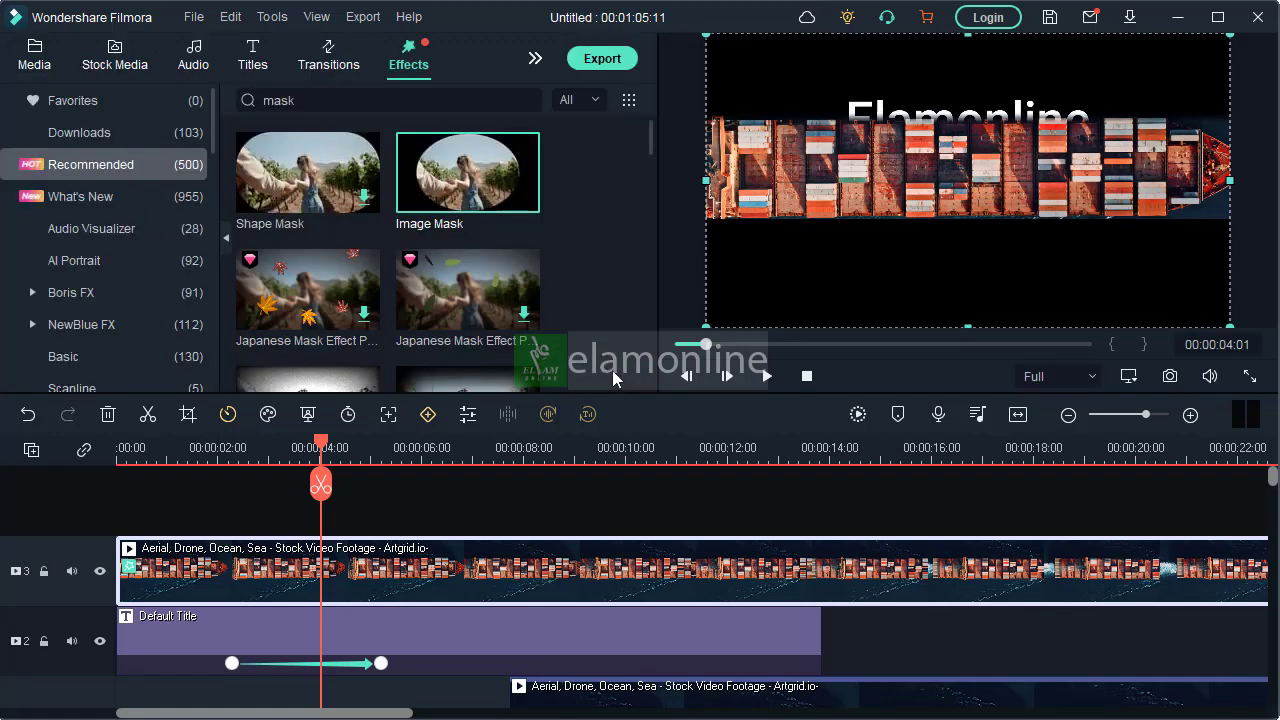
Move the track 1 ship clip back to the start of the timeline
scroll(616, 643, down, 1)
drag(666, 614, 215, 605)
double_click(345, 600)
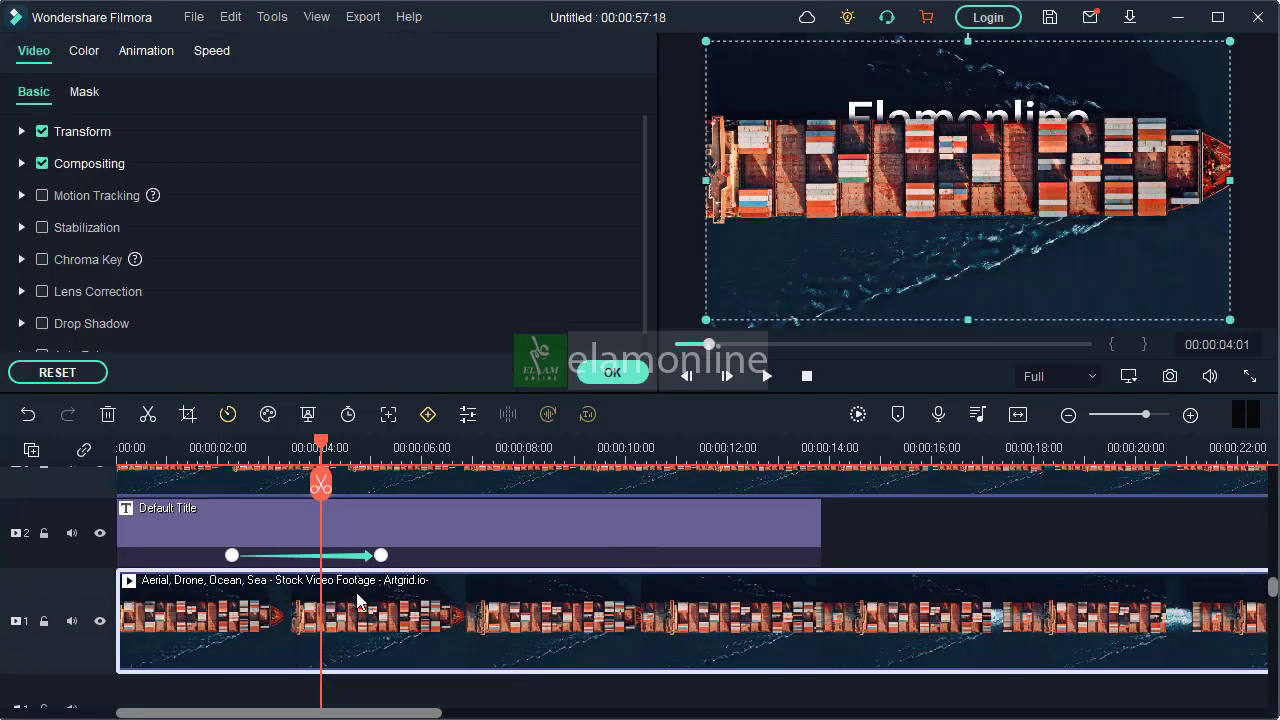
Play the composition from the start to check the title passing behind the ship
click(261, 450)
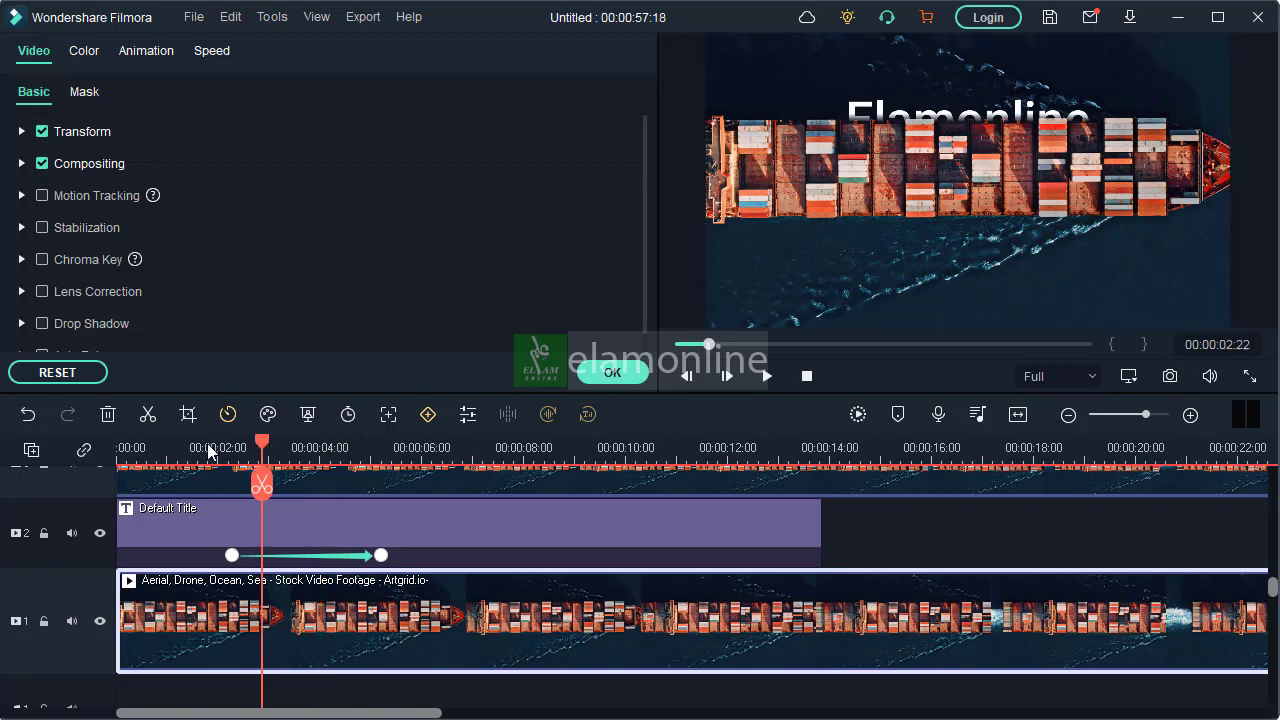
click(118, 450)
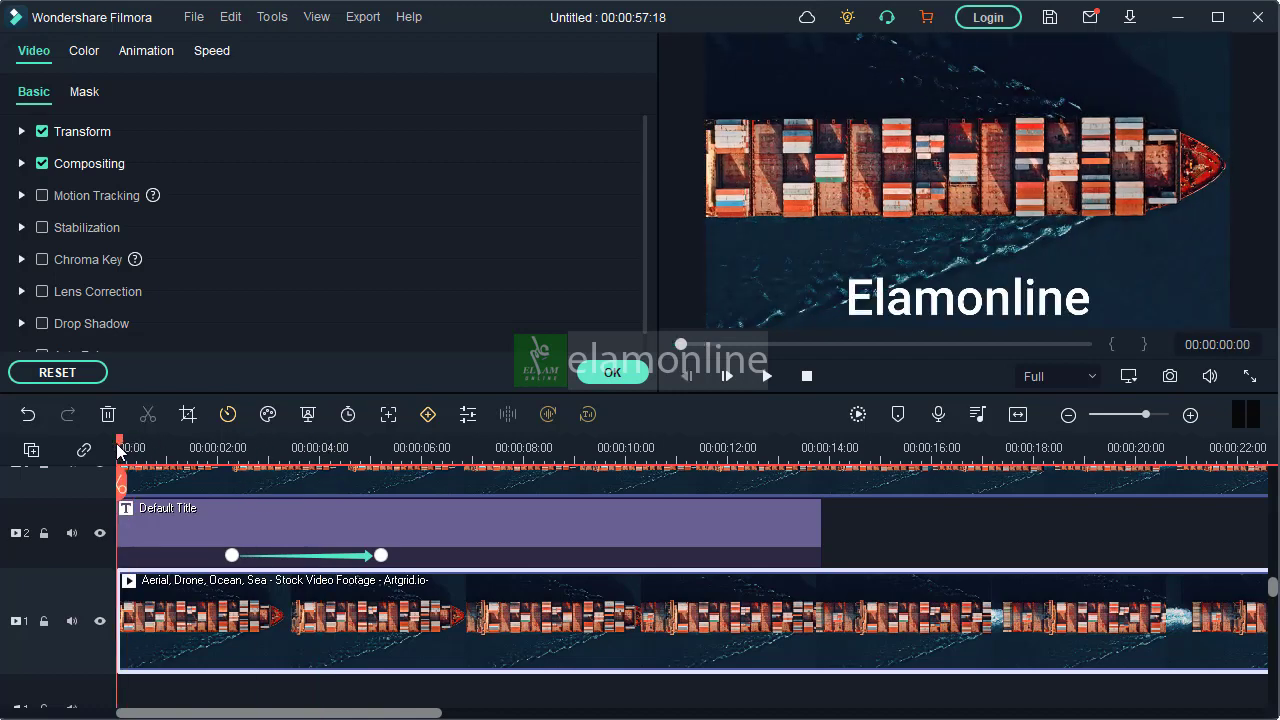
click(769, 377)
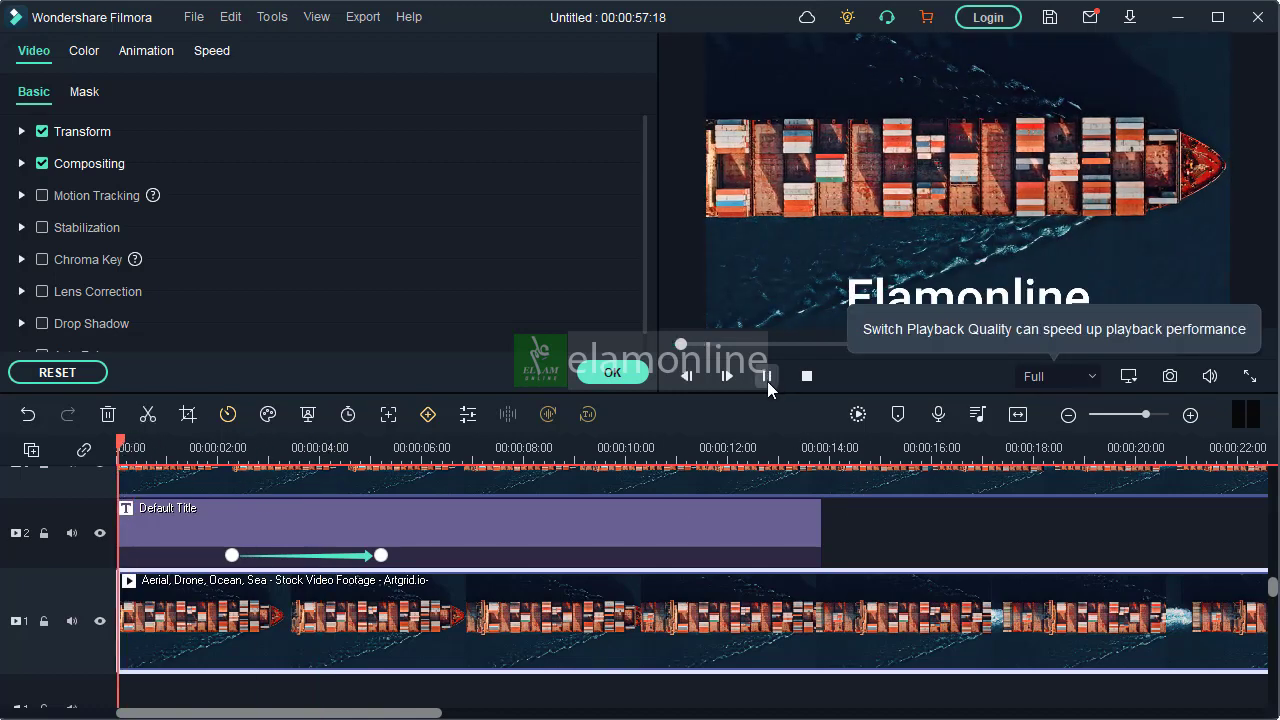
click(769, 378)
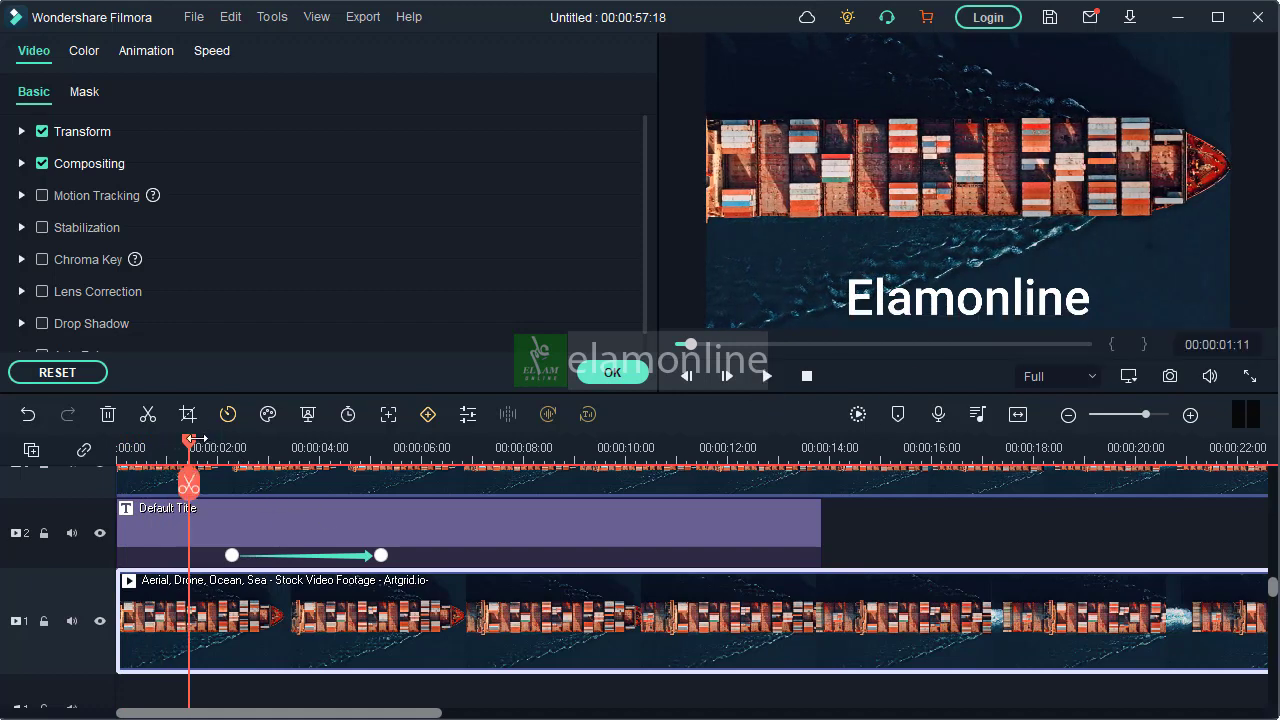
drag(195, 438, 231, 440)
click(290, 525)
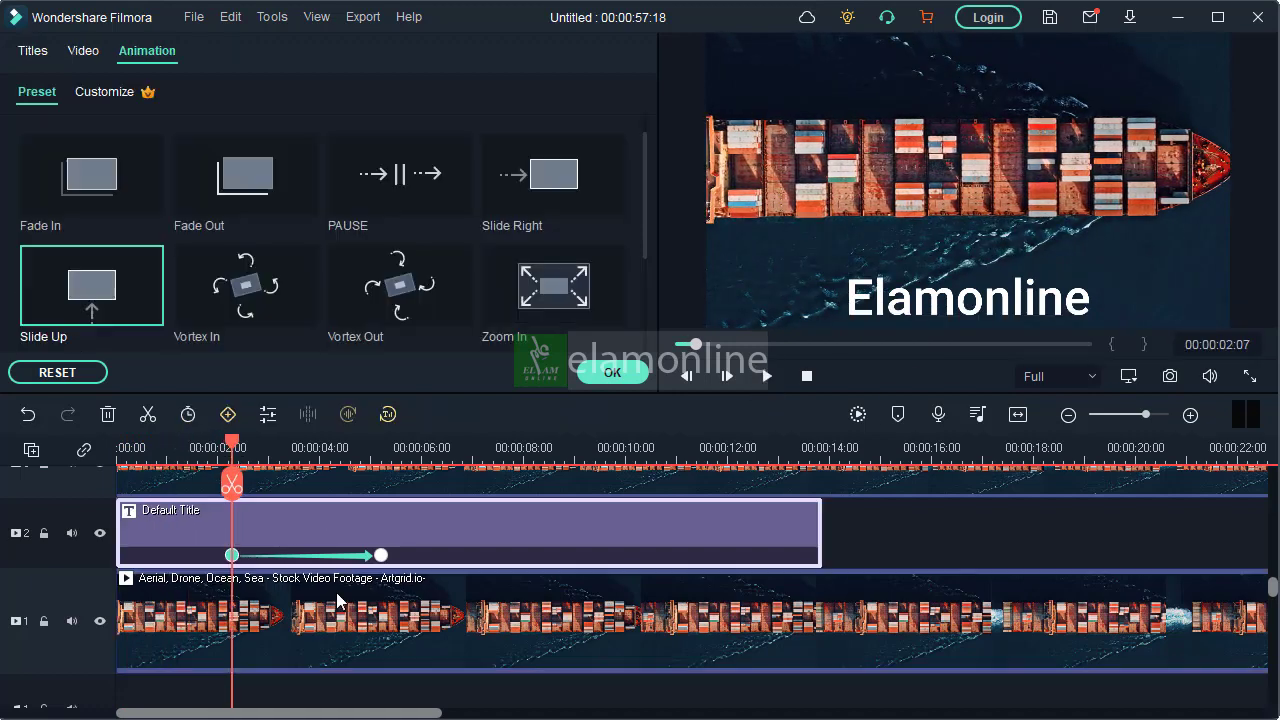
click(952, 318)
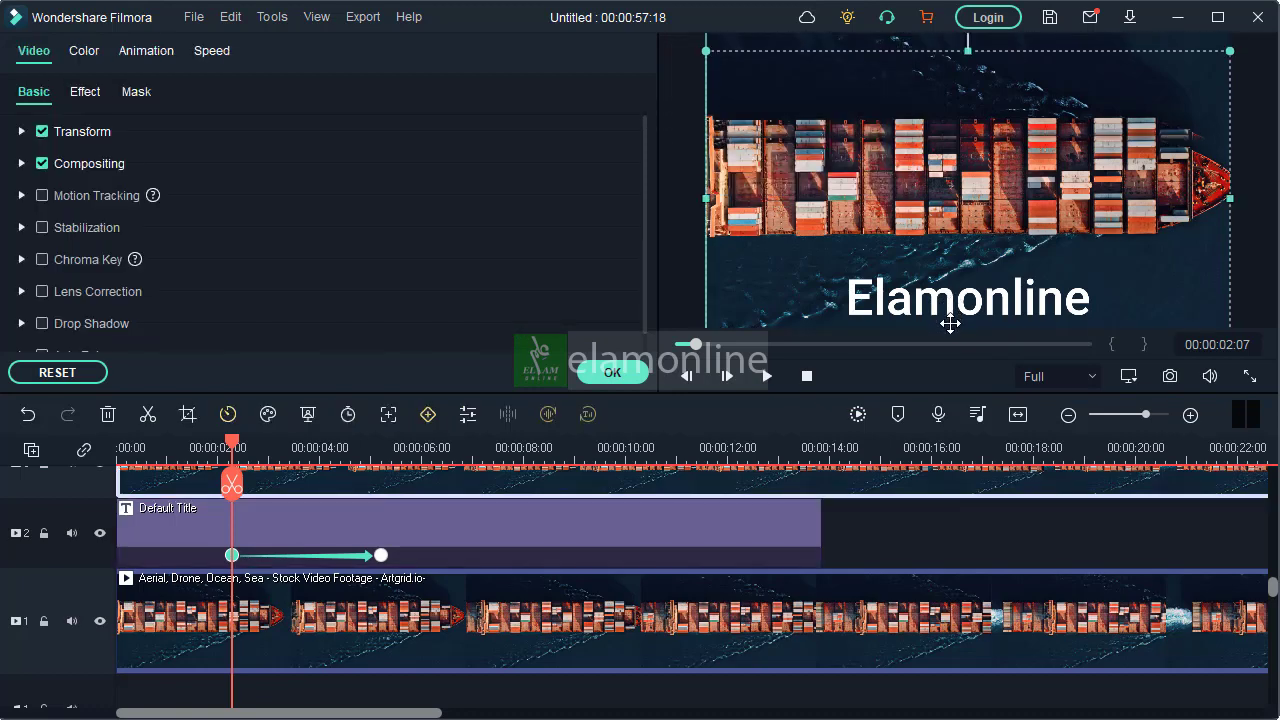
drag(950, 323, 953, 327)
key(ctrl+z)
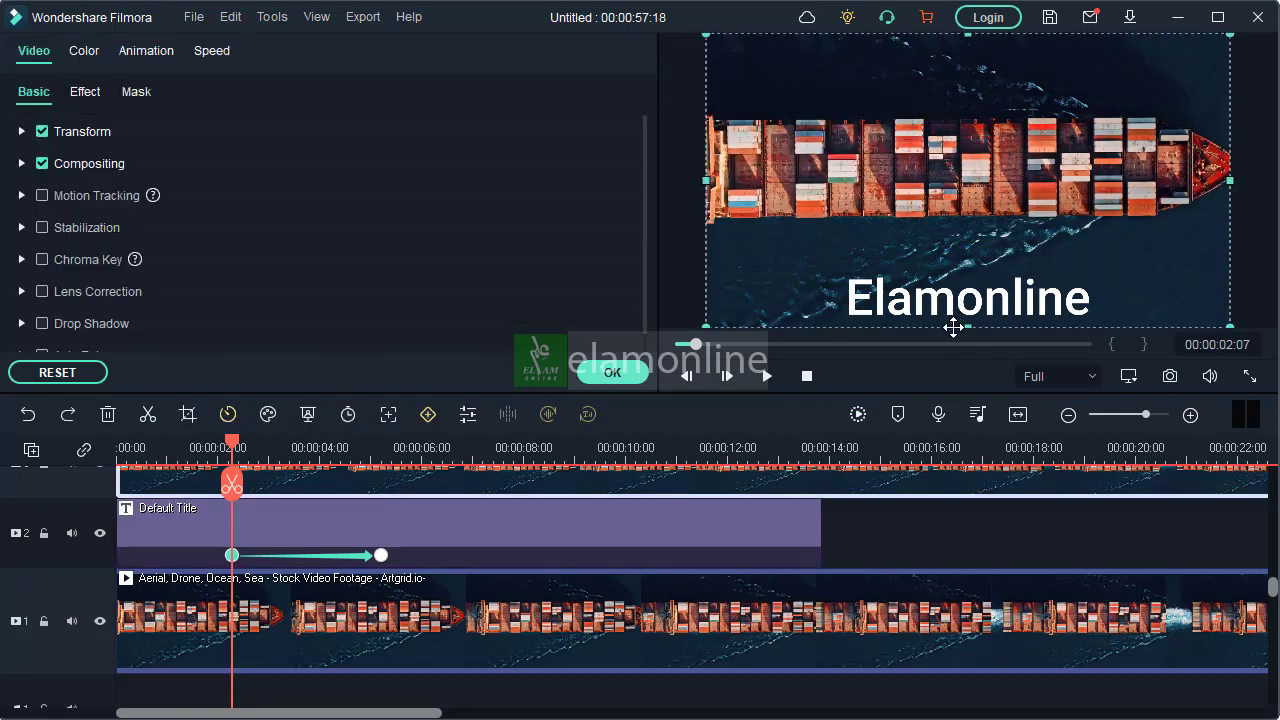
click(328, 533)
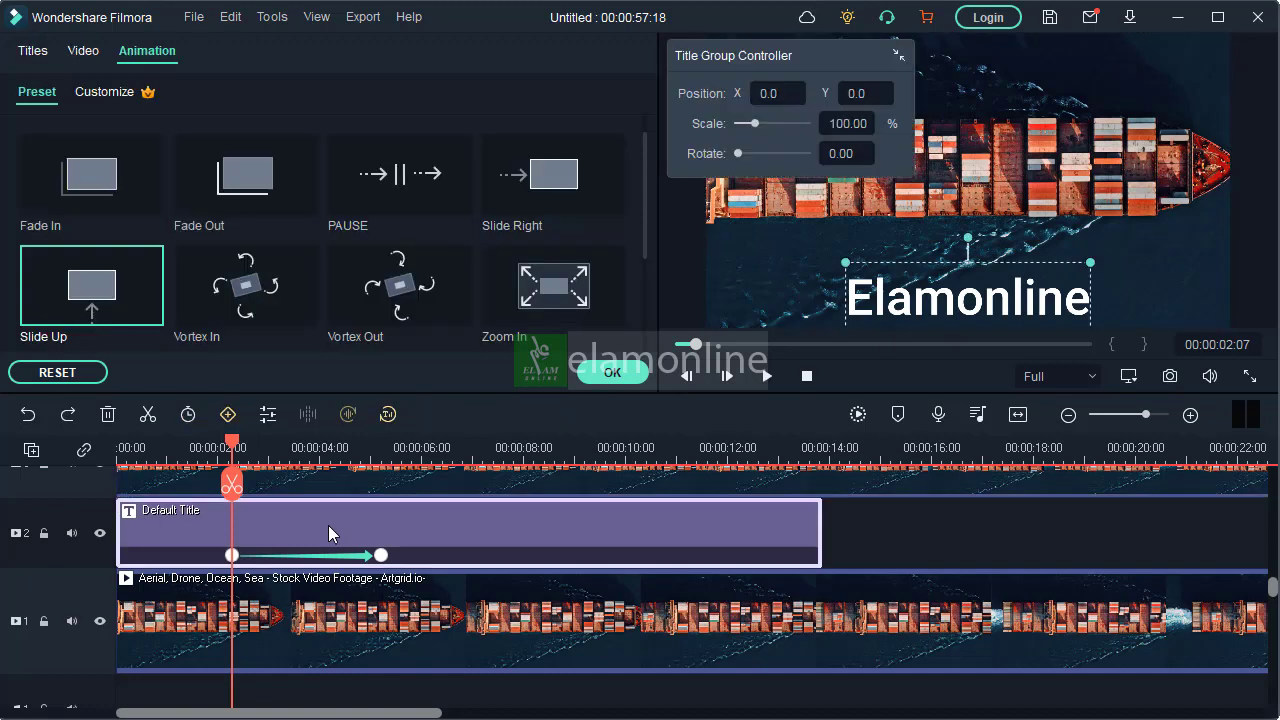
click(885, 300)
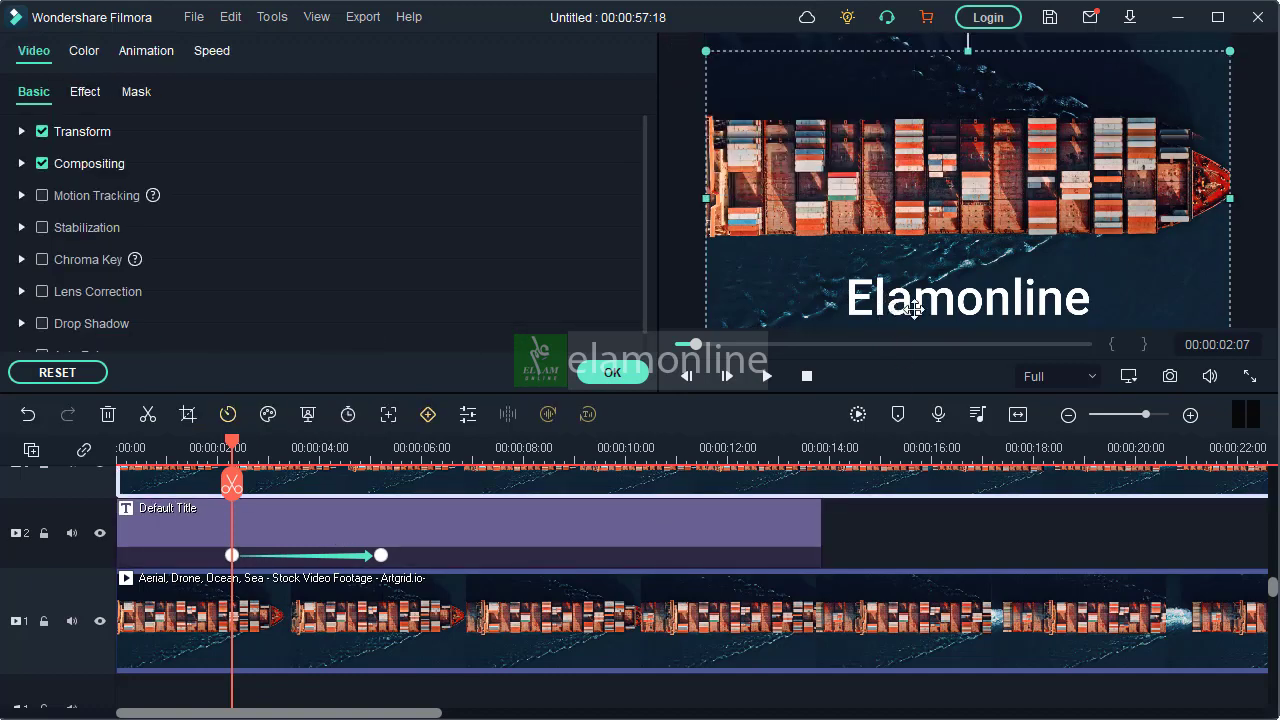
key(ctrl+z)
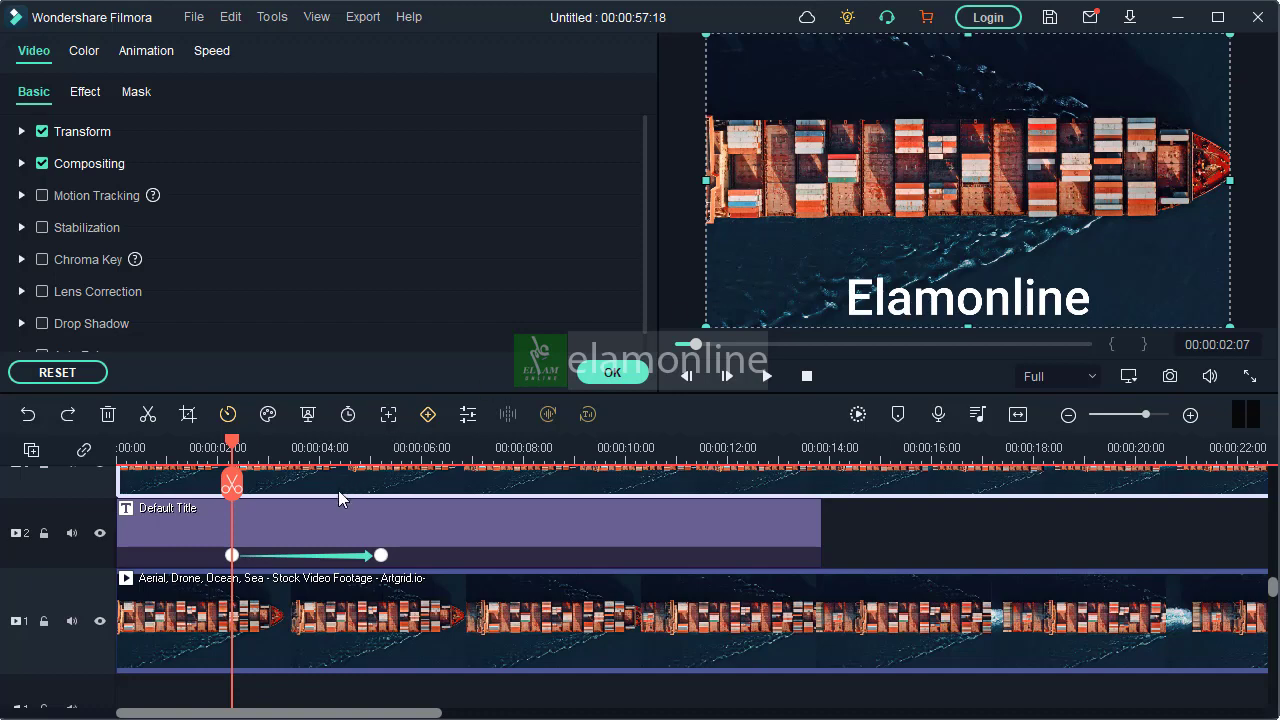
Shift the track 3 ship clip aside, lower the title below the frame at its first keyframe, and return the clip to the timeline start
drag(340, 496, 683, 486)
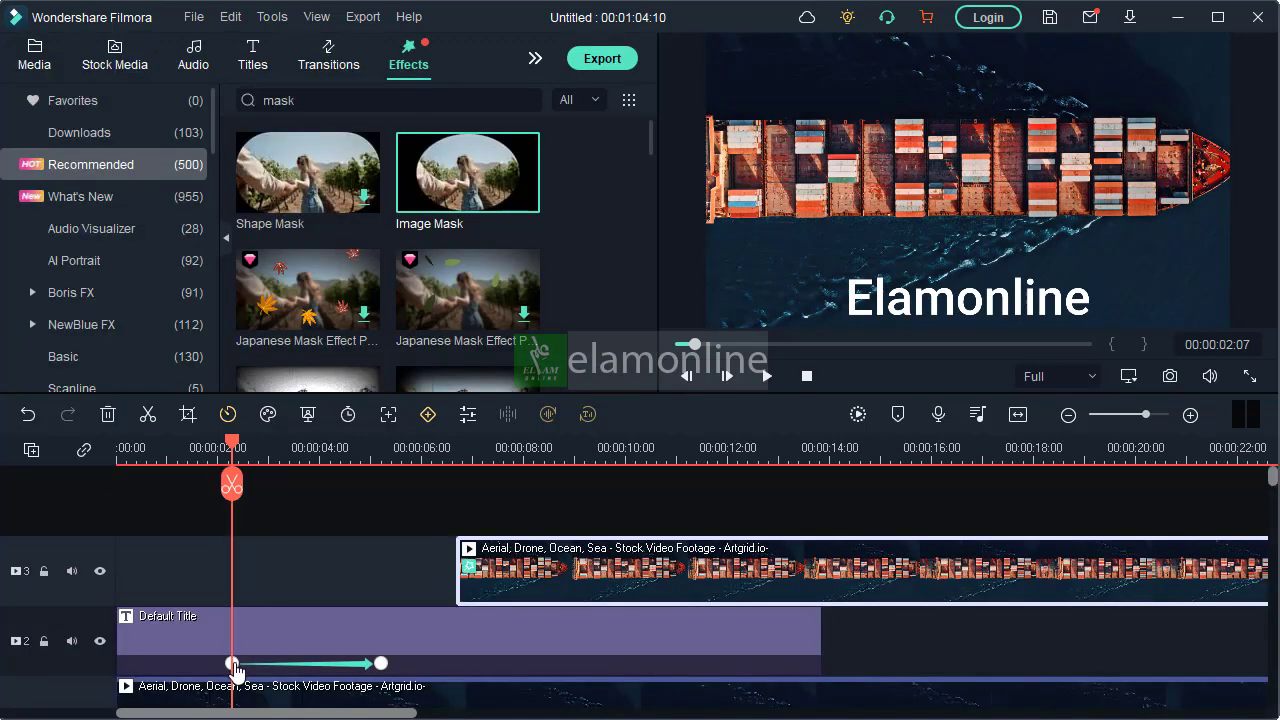
click(232, 663)
drag(956, 302, 948, 358)
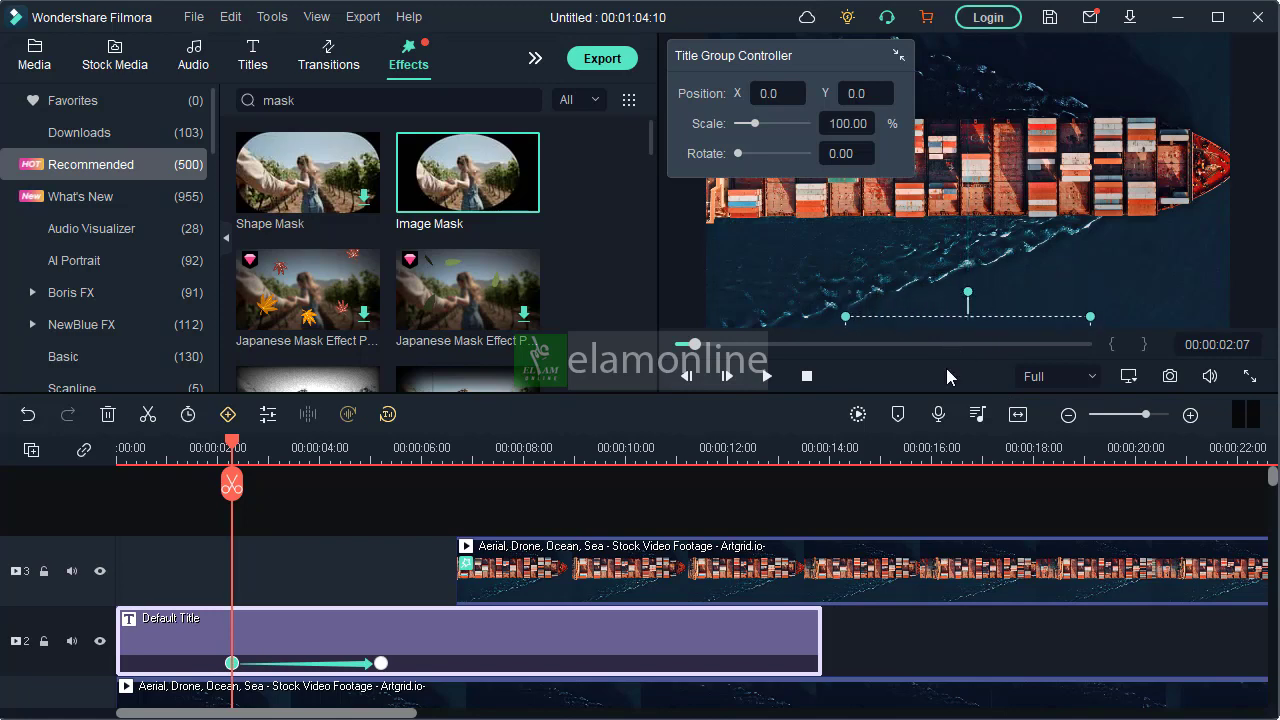
click(832, 568)
key(ctrl+z)
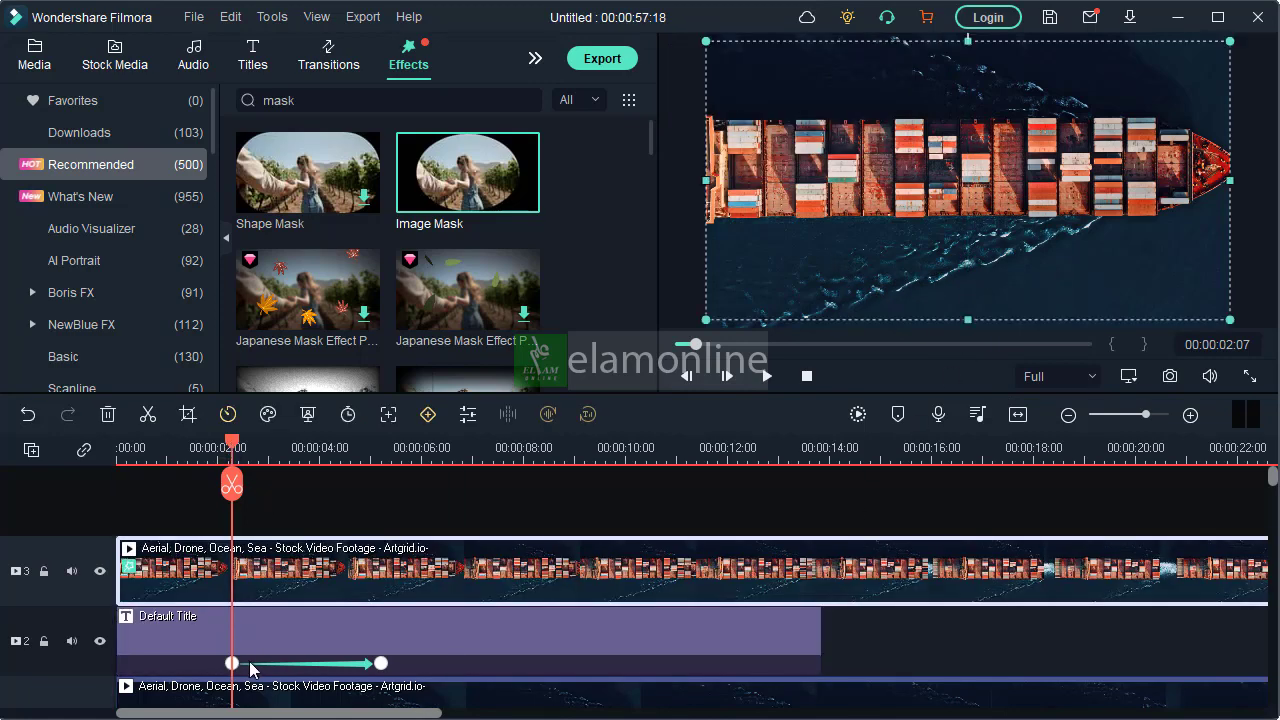
Move the title's first keyframe to the start of the timeline and play the composition to check the slide-up animation
drag(231, 665, 91, 674)
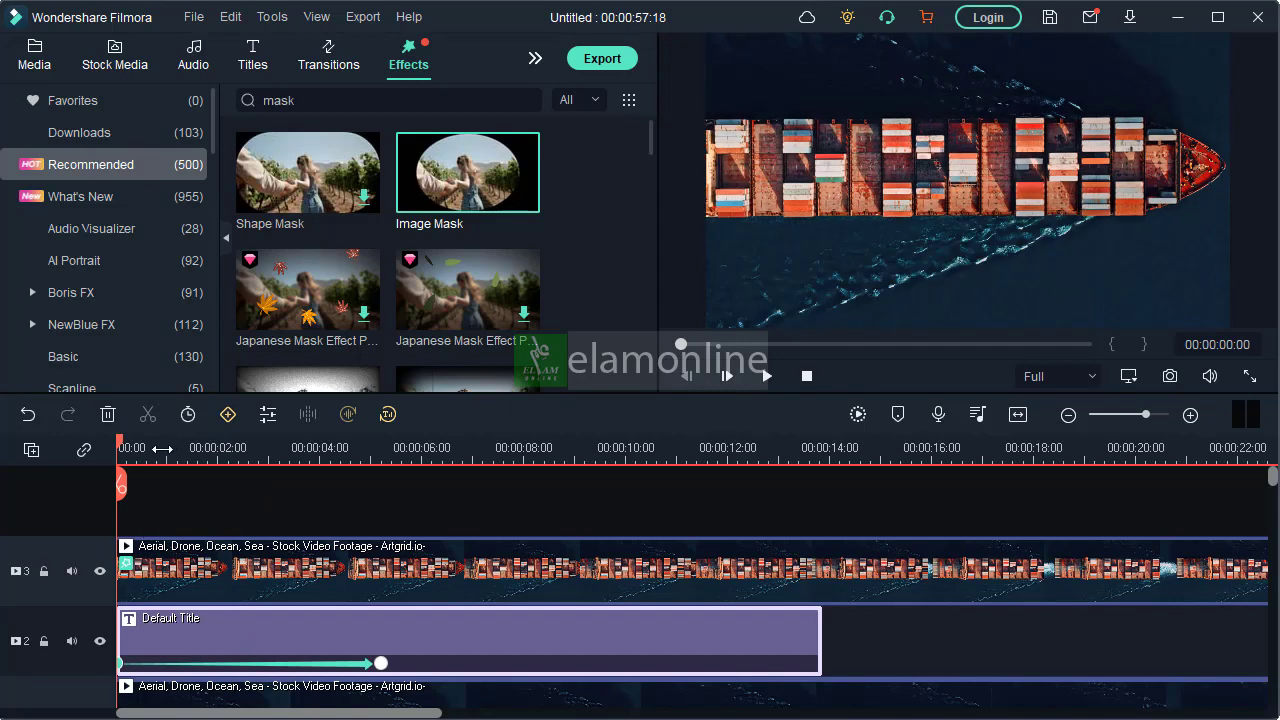
click(767, 376)
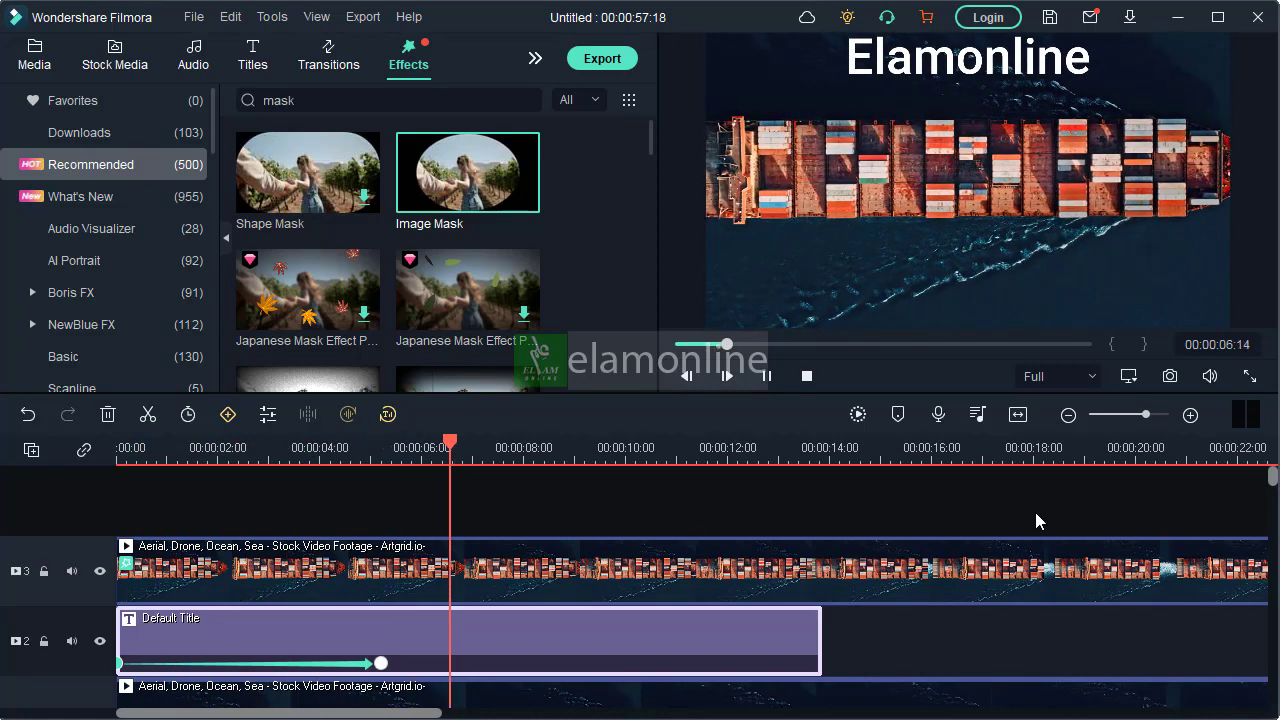
click(767, 377)
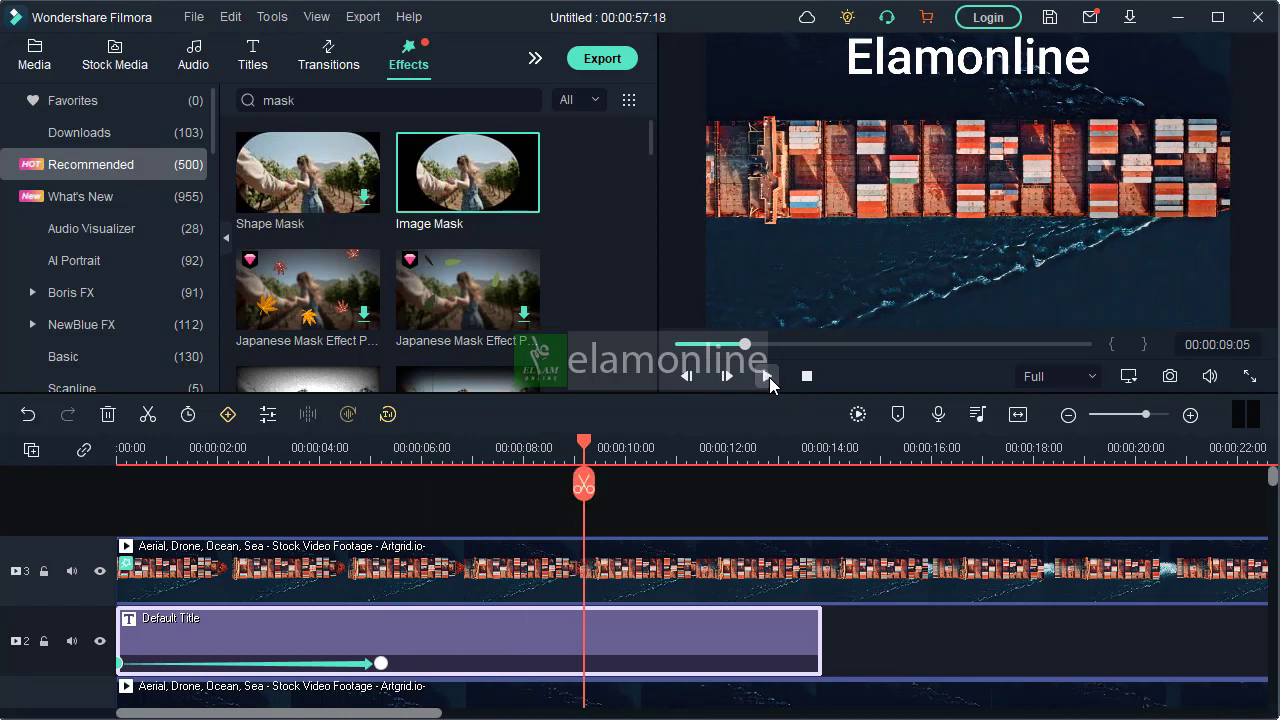